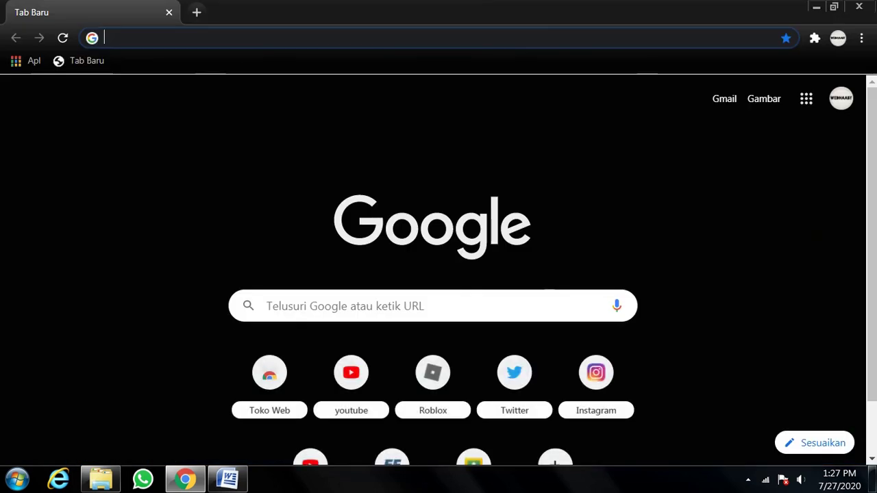
# Step: Search Google for "windows xp mode"
pyautogui.click(267, 306)
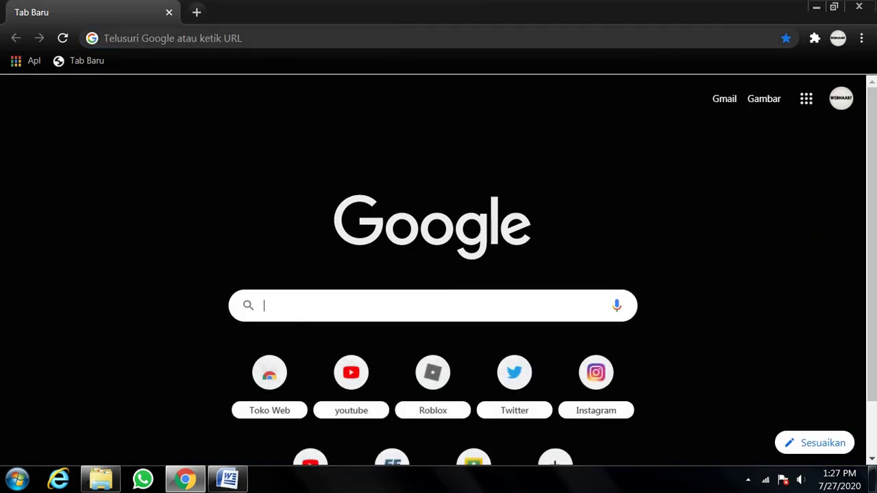
pyautogui.write('ci')
pyautogui.press('BackSpace')
pyautogui.press('BackSpace')
pyautogui.rightClick(302, 33)
pyautogui.press('Down')
pyautogui.press('Down')
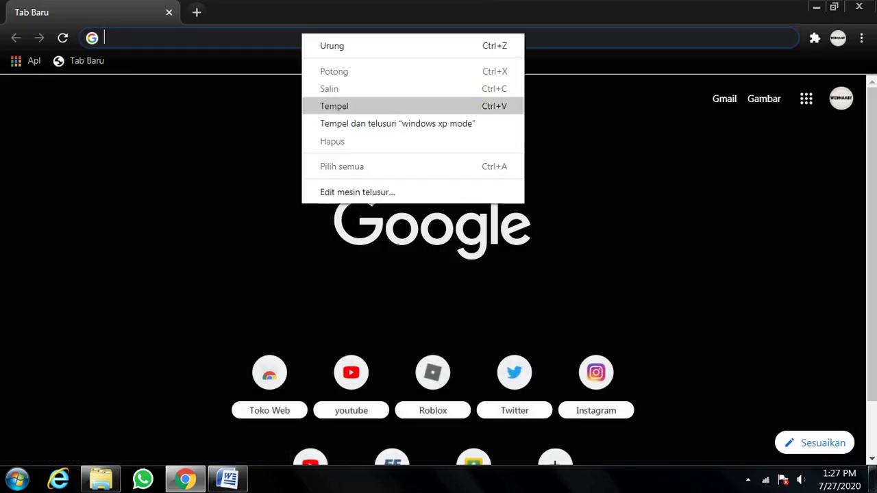
pyautogui.press('Return')
pyautogui.press('Return')
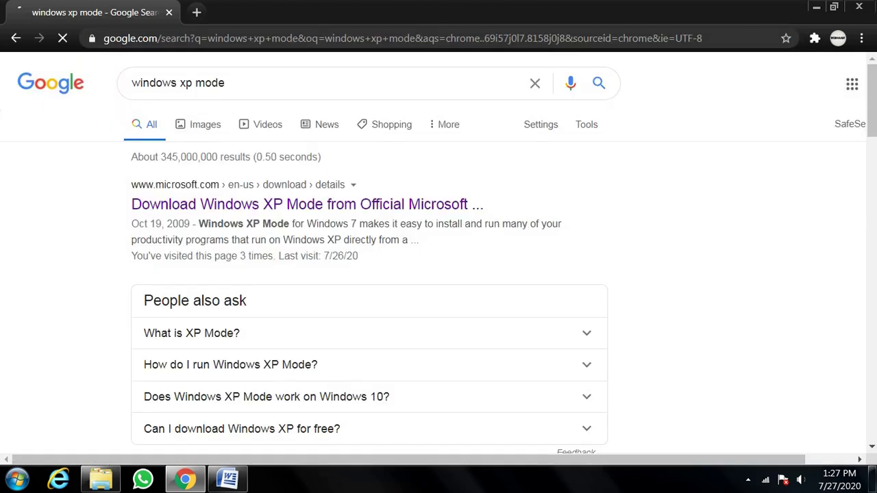
# Step: Open the "Download Windows XP Mode from Official Microsoft" search result
pyautogui.rightClick(142, 479)
pyautogui.click(101, 443)
pyautogui.moveTo(127, 204); pyautogui.dragTo(495, 205)
pyautogui.click(510, 209)
pyautogui.click(480, 204)
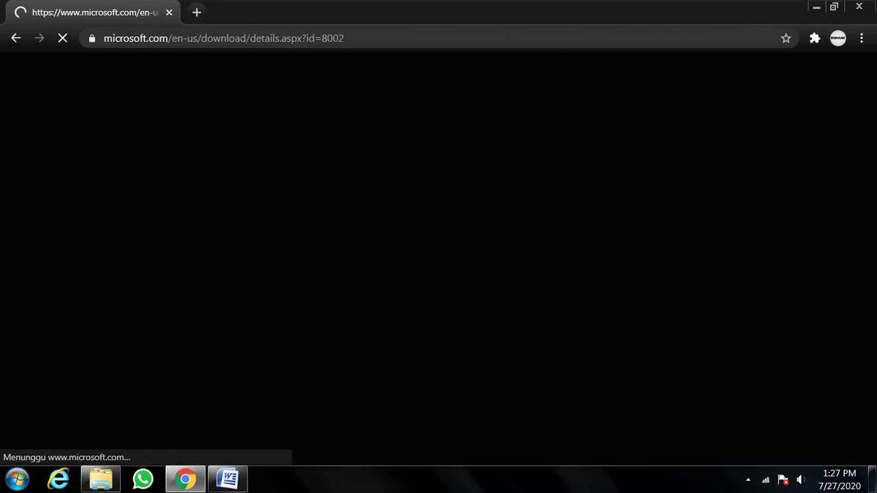
# Step: Choose the installer file on the Microsoft page and start the Windows XP Mode download
pyautogui.scroll(-5, 438, 274)
pyautogui.scroll(1, 439, 274)
pyautogui.moveTo(16, 165); pyautogui.dragTo(122, 164)
pyautogui.click(122, 164)
pyautogui.click(468, 259)
pyautogui.click(25, 214)
pyautogui.click(819, 421)
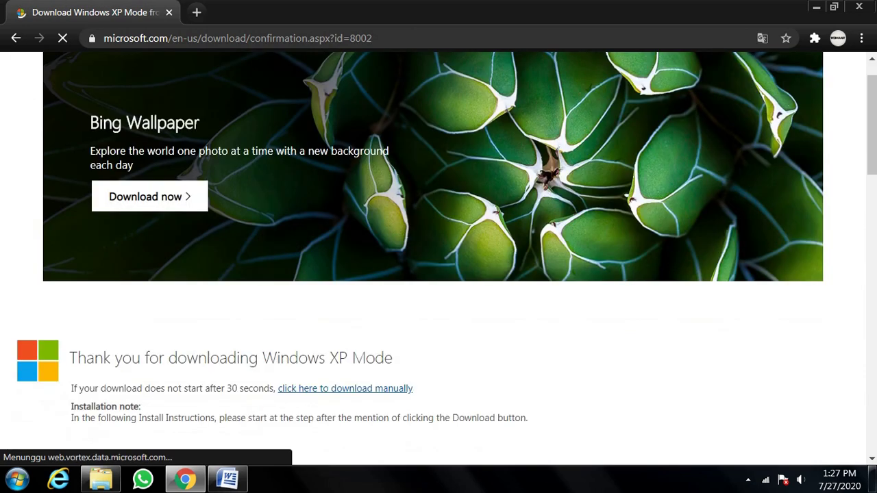
pyautogui.scroll(-5, 439, 239)
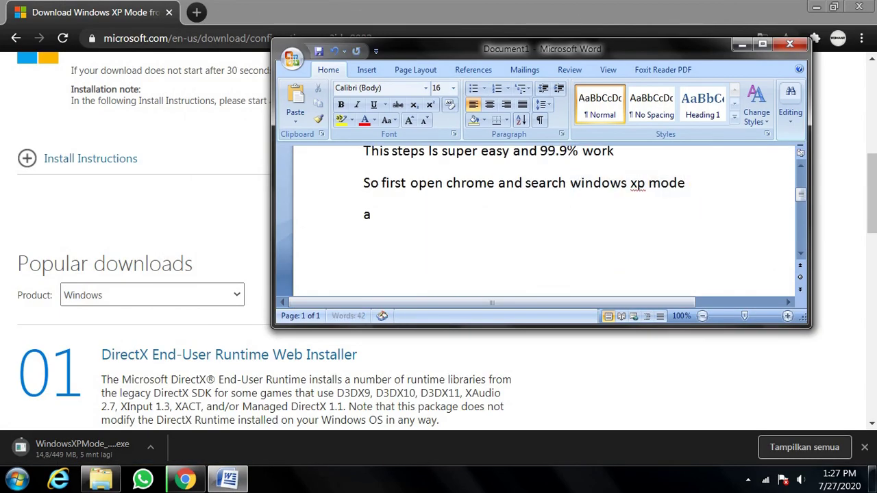
# Step: In the Word document, add "And wait till its downloaded" and begin another line with "I already download it so"
pyautogui.write('And wait till its downloaded')
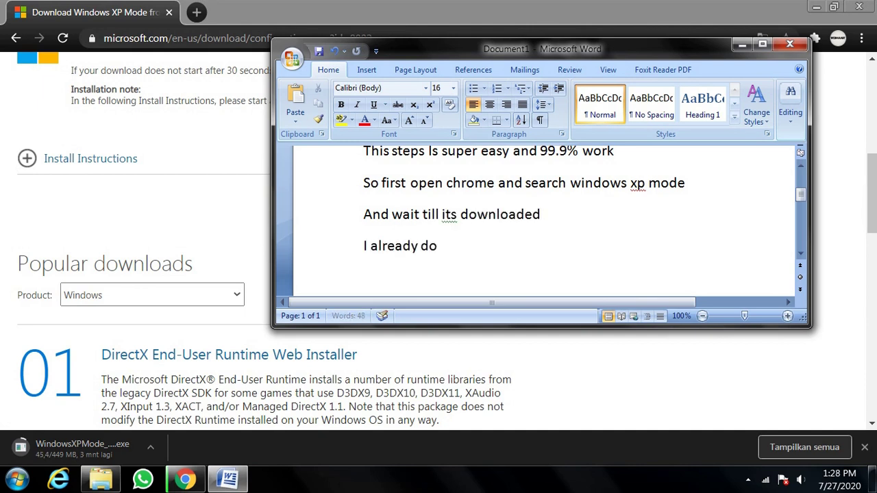
pyautogui.write('wnload it so ietsb')
pyautogui.press('BackSpace')
pyautogui.press('BackSpace')
pyautogui.press('BackSpace')
pyautogui.press('BackSpace')
pyautogui.press('BackSpace')
pyautogui.press('BackSpace')
pyautogui.press('BackSpace')
pyautogui.press('BackSpace')
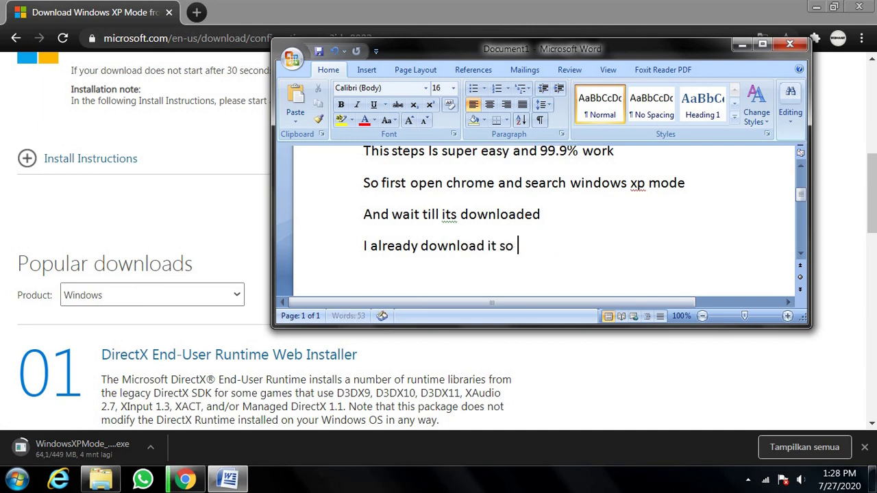
# Step: Cancel the running WindowsXPMode download and clear the desktop by minimizing the browser and docking the Word window at the screen edge
pyautogui.click(171, 425)
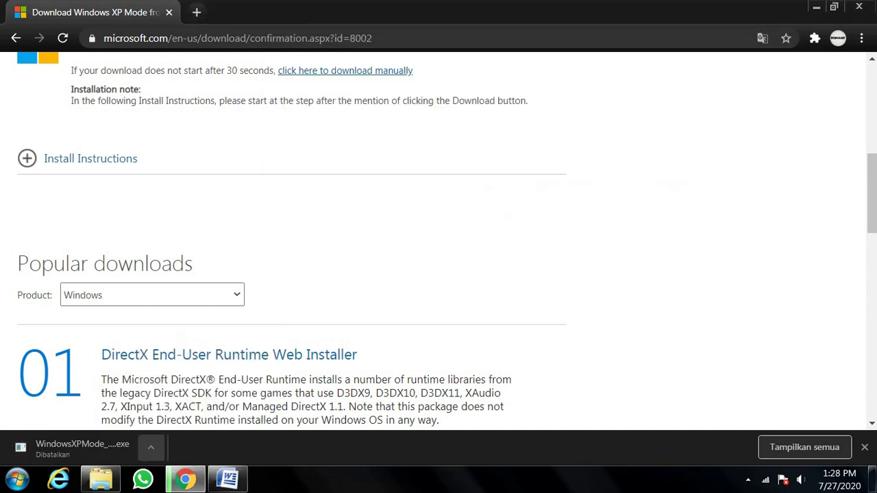
pyautogui.click(185, 479)
pyautogui.moveTo(645, 47); pyautogui.dragTo(876, 58)
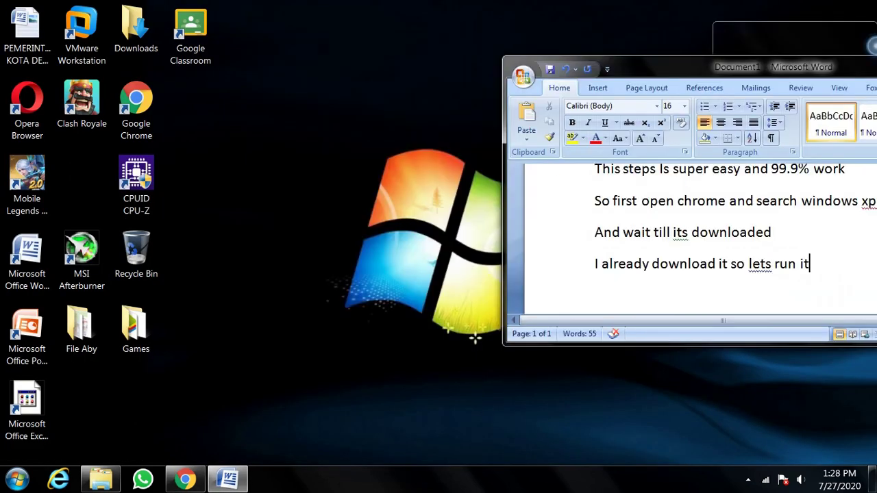
# Step: Open the Downloads folder and move the WindowsXPMode_N_en-us installer onto the desktop
pyautogui.doubleClick(135, 27)
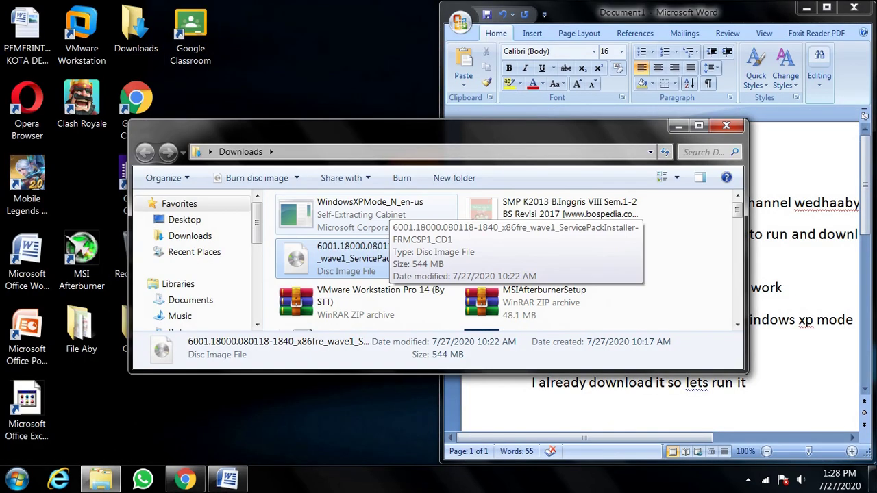
pyautogui.click(403, 214)
pyautogui.moveTo(370, 214); pyautogui.dragTo(300, 192)
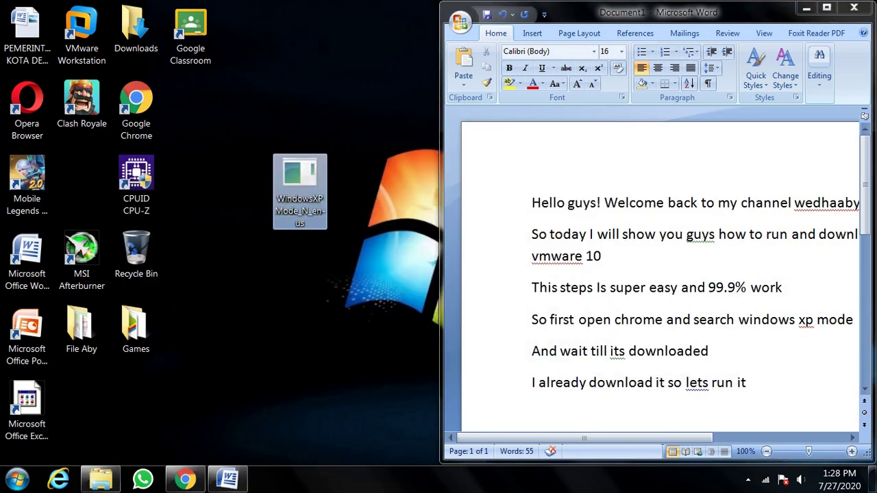
# Step: Try to run the WindowsXPMode_N_en-us installer from the desktop
pyautogui.press('Return')
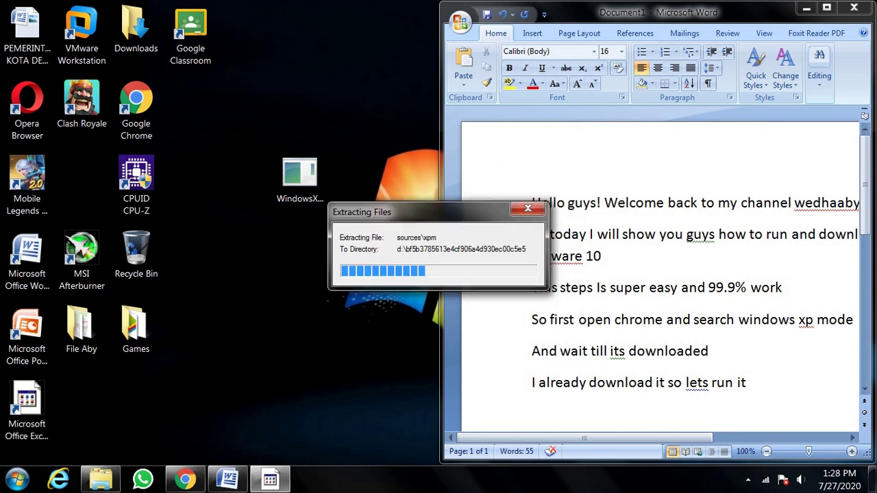
pyautogui.rightClick(183, 234)
pyautogui.click(213, 288)
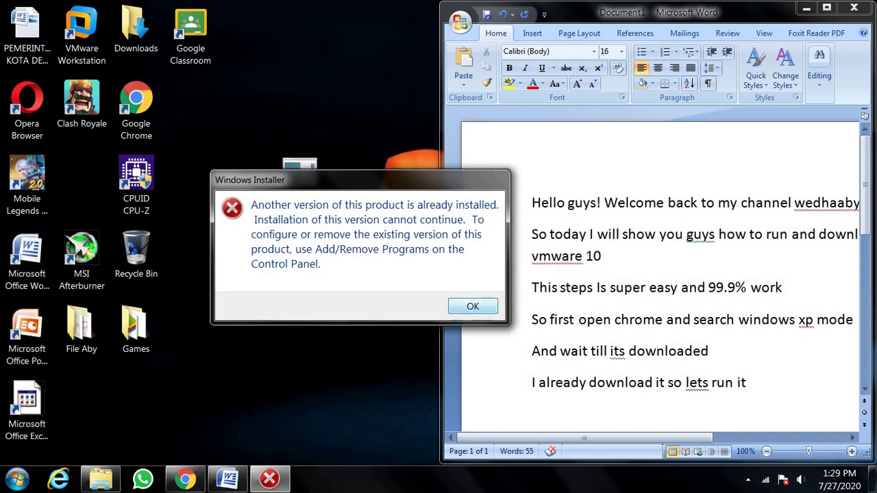
pyautogui.press('Return')
# Step: Add the lines "Oh wait ill fix it" and "Ok lets run it" to the Word document
pyautogui.press('Return')
pyautogui.write('pj')
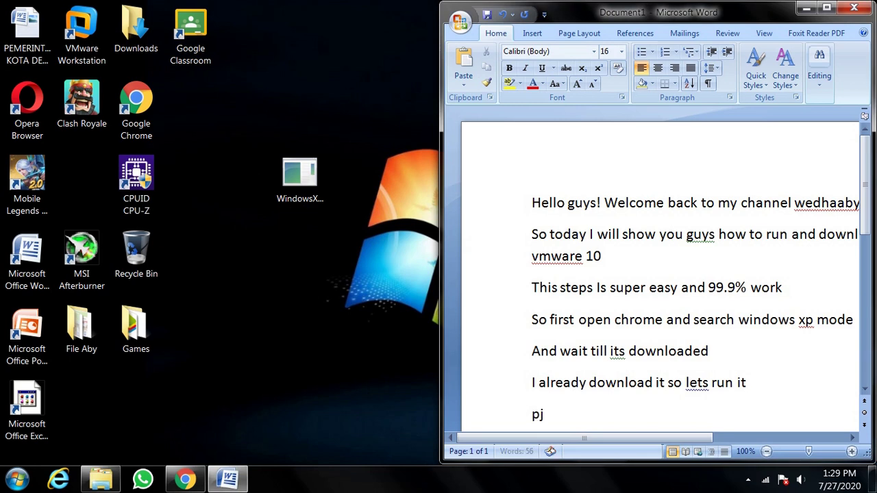
pyautogui.write('Oh wait')
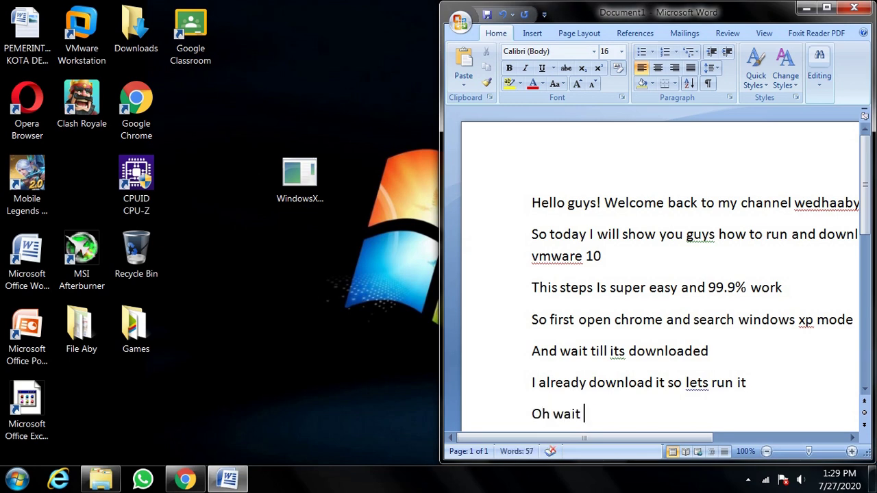
pyautogui.write(' ill fix it')
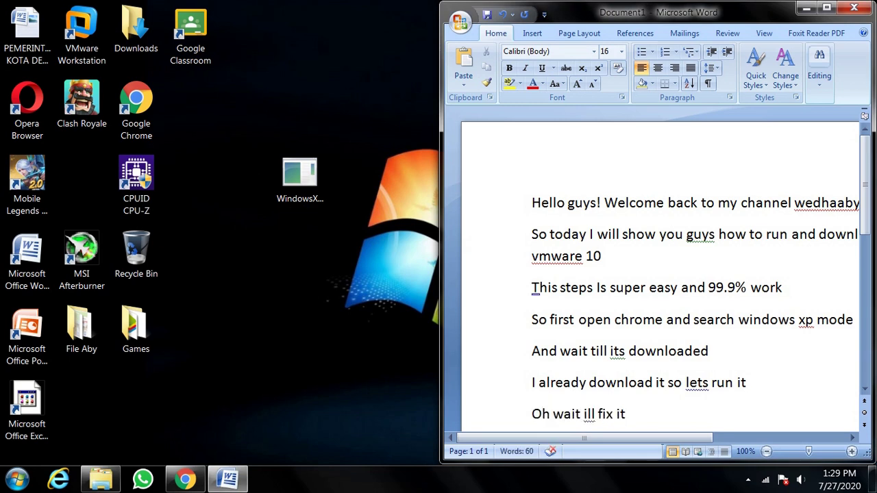
pyautogui.scroll(-1, 658, 274)
pyautogui.write('oh')
pyautogui.press('BackSpace')
pyautogui.press('BackSpace')
pyautogui.press('BackSpace')
pyautogui.press('Return')
pyautogui.write('o')
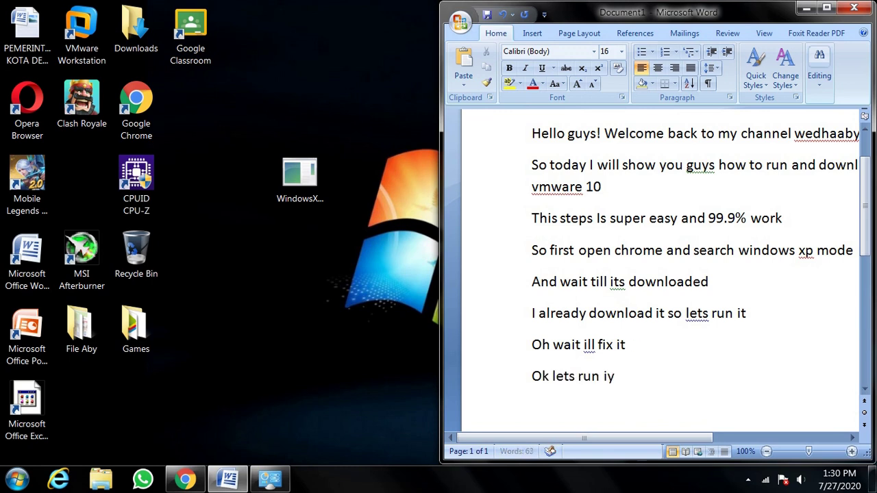
# Step: Run the WindowsXPMode_N_en-us installer from the desktop and install to C:\Program Files\Windows XP Mode\
pyautogui.doubleClick(299, 176)
pyautogui.click(473, 251)
pyautogui.moveTo(418, 212); pyautogui.dragTo(281, 237)
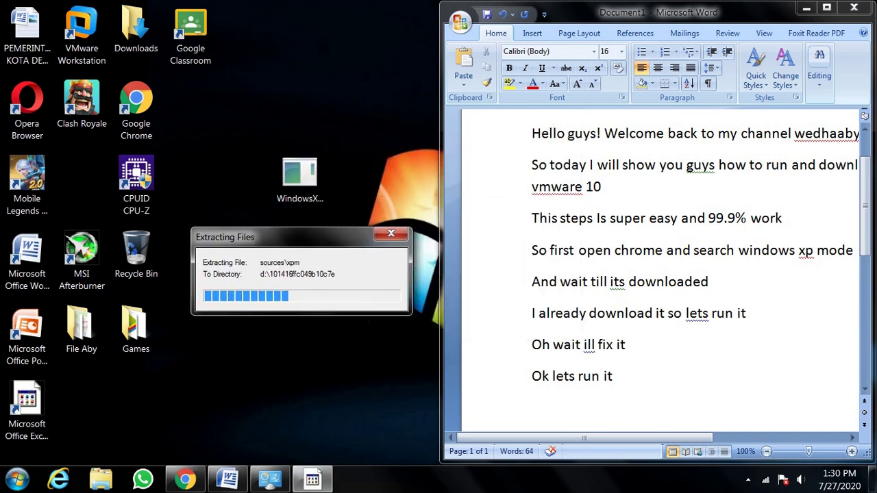
pyautogui.rightClick(254, 12)
pyautogui.click(291, 68)
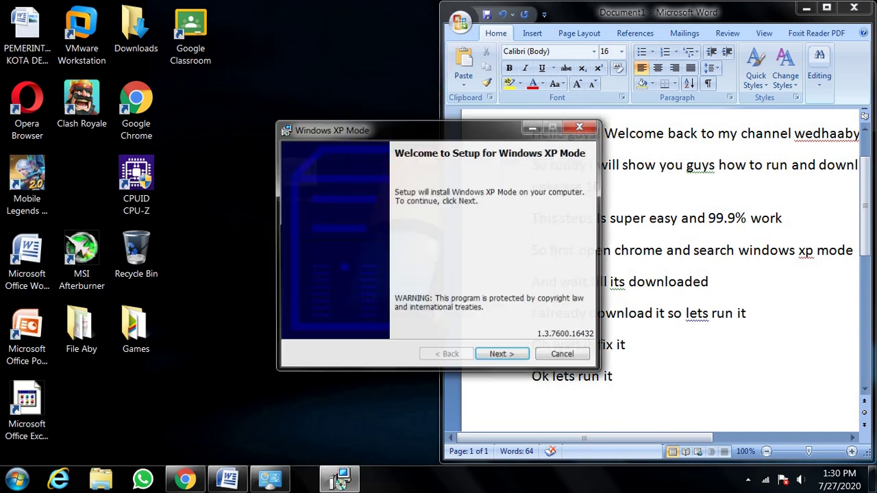
pyautogui.press('Return')
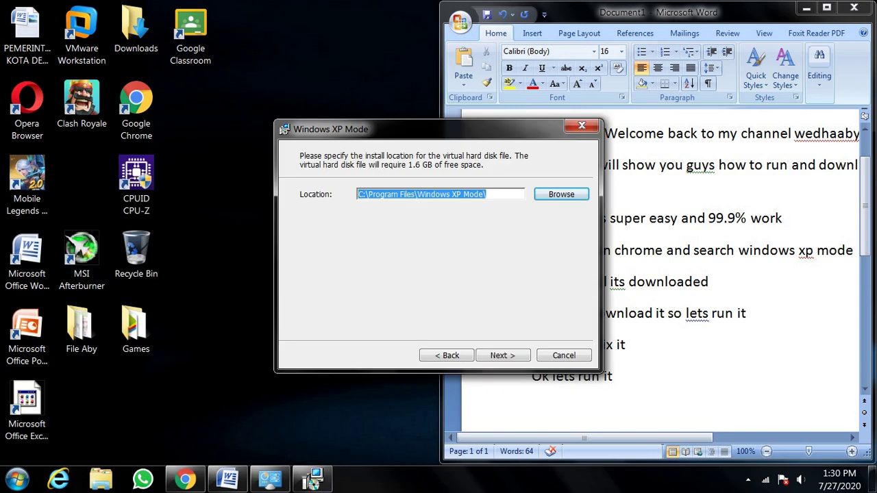
pyautogui.press('Return')
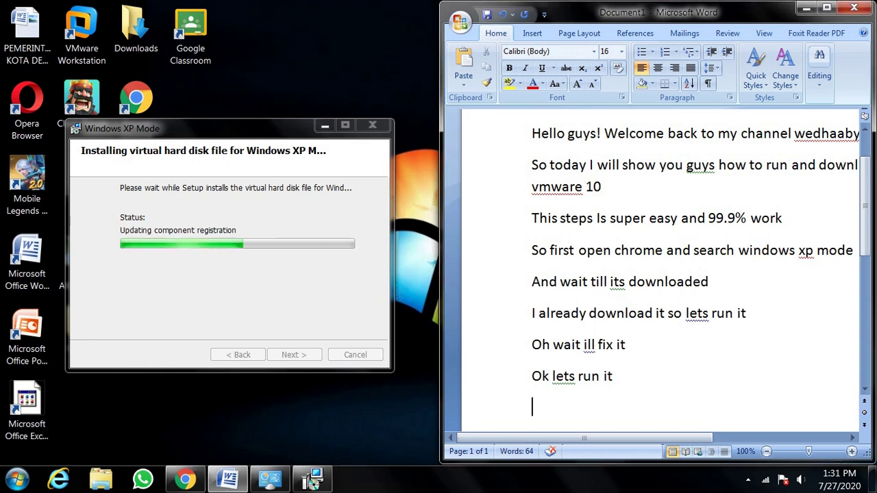
# Step: Add the line "Next, run vmware" to the Word document
pyautogui.write('next, run ')
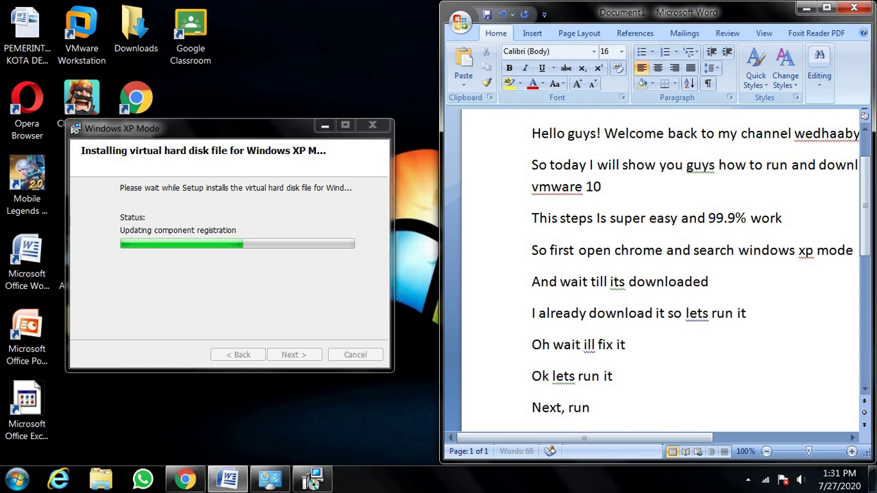
pyautogui.write('vmware')
pyautogui.scroll(-2, 658, 274)
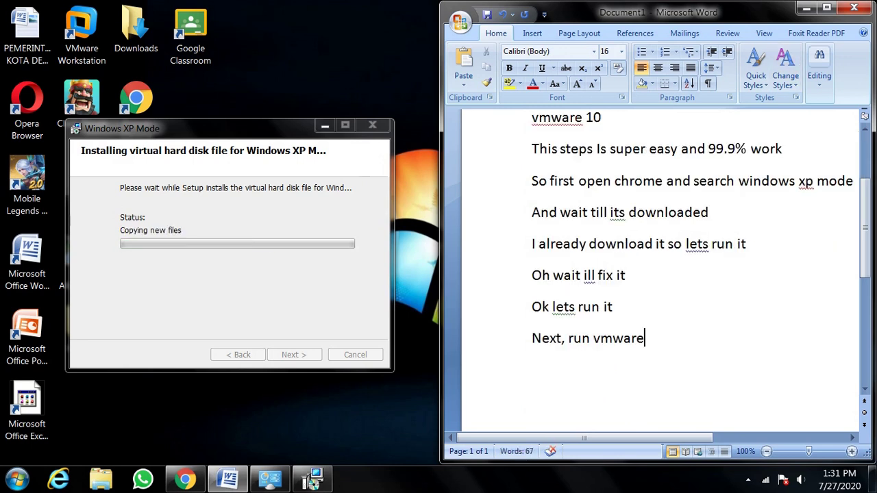
# Step: Finish the Windows XP Mode setup and move the installer file below Google Classroom on the desktop
pyautogui.moveTo(82, 28)
pyautogui.mouseDown()
pyautogui.moveTo(385, 420)
pyautogui.moveTo(409, 404)
pyautogui.moveTo(81, 31)
pyautogui.mouseUp()
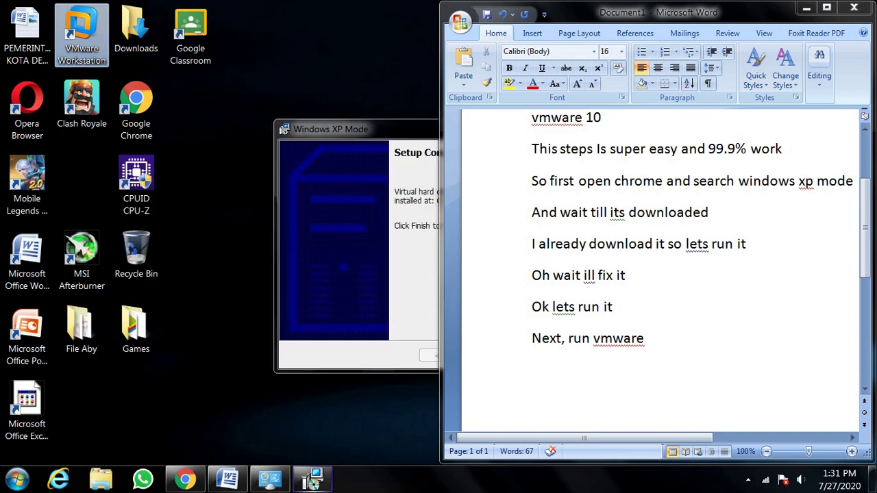
pyautogui.click(430, 363)
pyautogui.moveTo(300, 168); pyautogui.dragTo(191, 113)
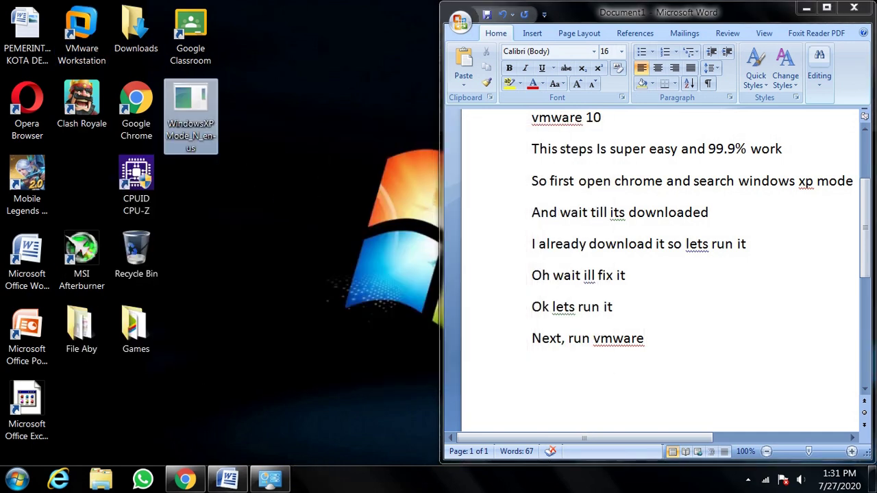
# Step: Open VMware Workstation, close the Windows XP Professional virtual machine's page and move the window clear of the Word notes
pyautogui.doubleClick(82, 31)
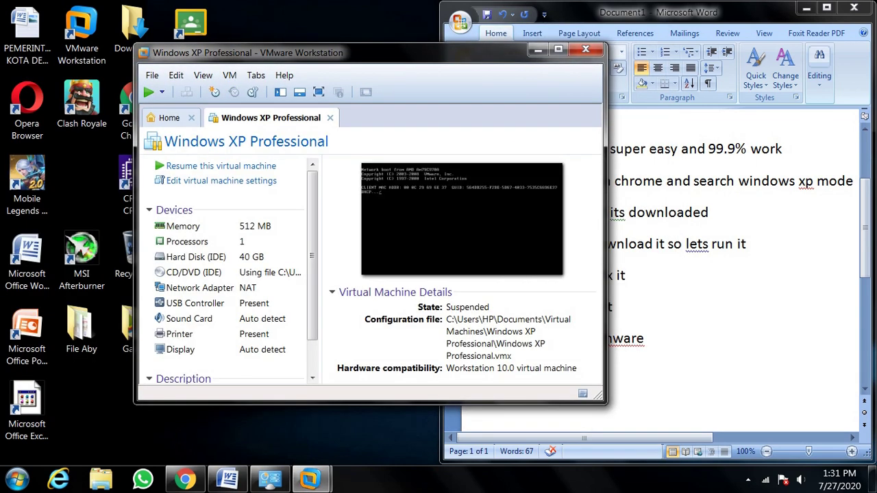
pyautogui.click(331, 118)
pyautogui.moveTo(336, 53); pyautogui.dragTo(241, 57)
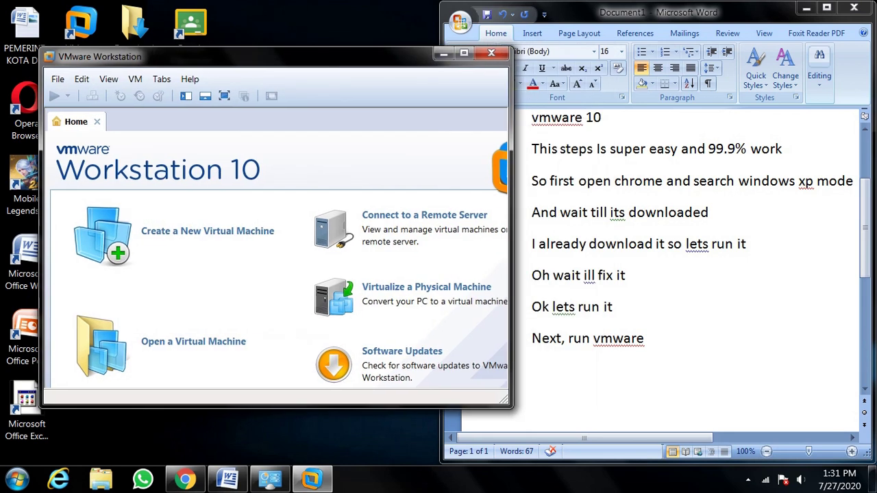
# Step: Add the line "Click file" to the Word document
pyautogui.click(646, 339)
pyautogui.press('Return')
pyautogui.write('click fie')
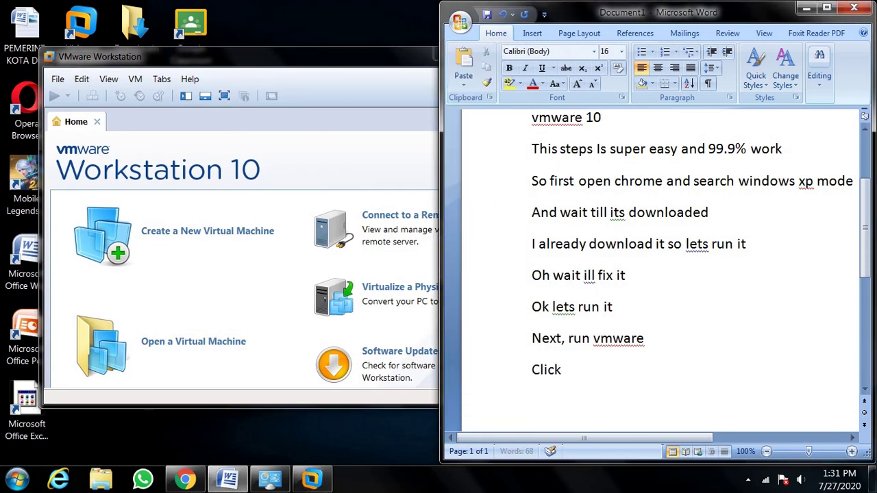
# Step: Import the Windows XP Mode VM into VMware as "Windows XP Mode (2)", extending the Word note with "and click windows xp mode" before confirming
pyautogui.click(58, 79)
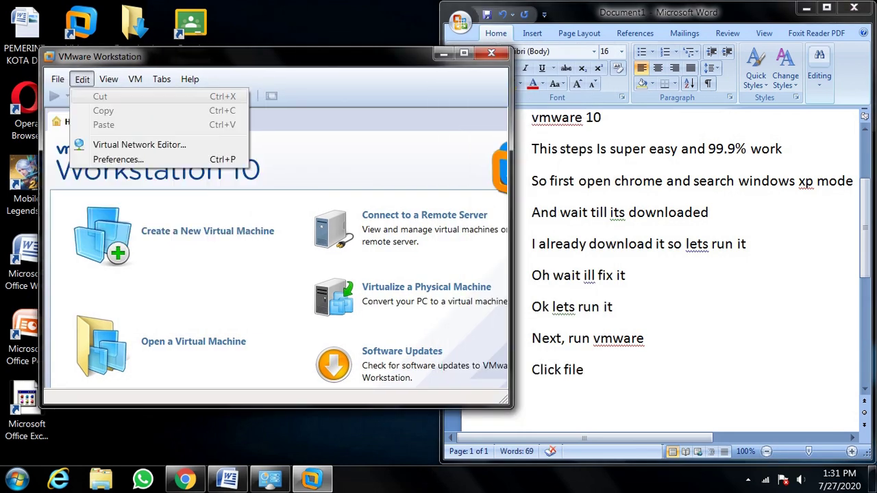
pyautogui.click(133, 191)
pyautogui.click(583, 370)
pyautogui.write('and click windows xp')
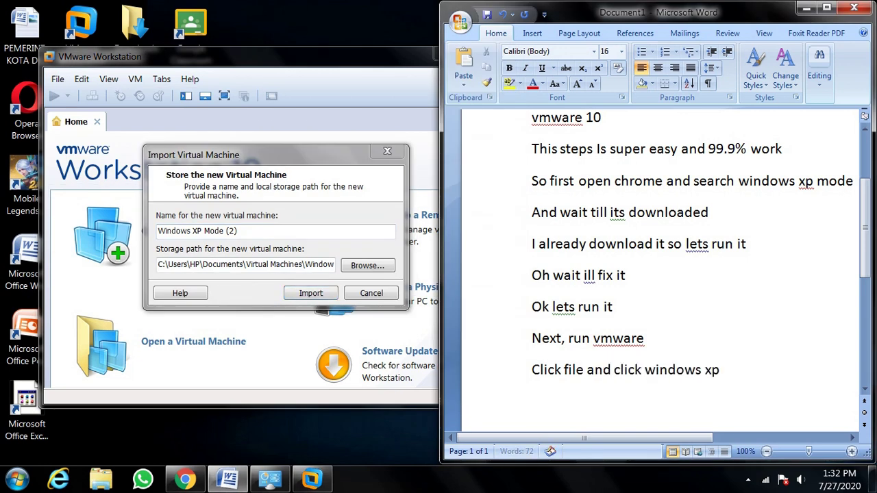
pyautogui.write(' mode')
pyautogui.hotkey('alt', 'Tab')
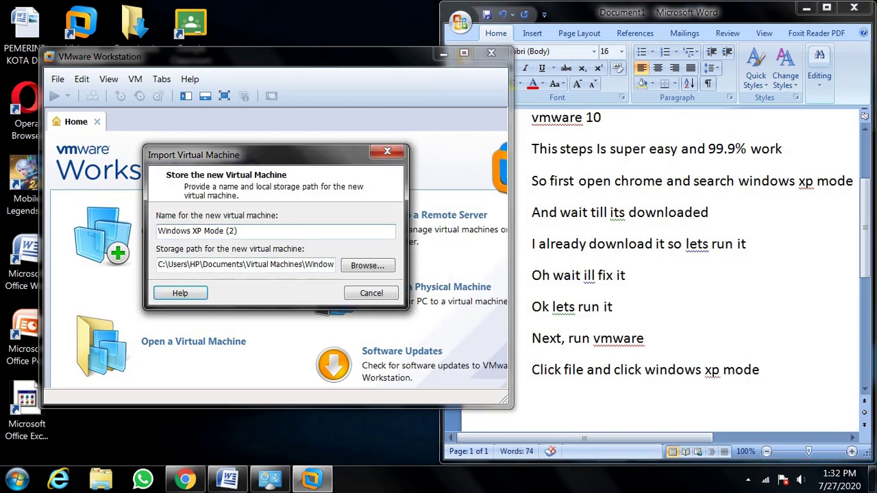
pyautogui.press('Return')
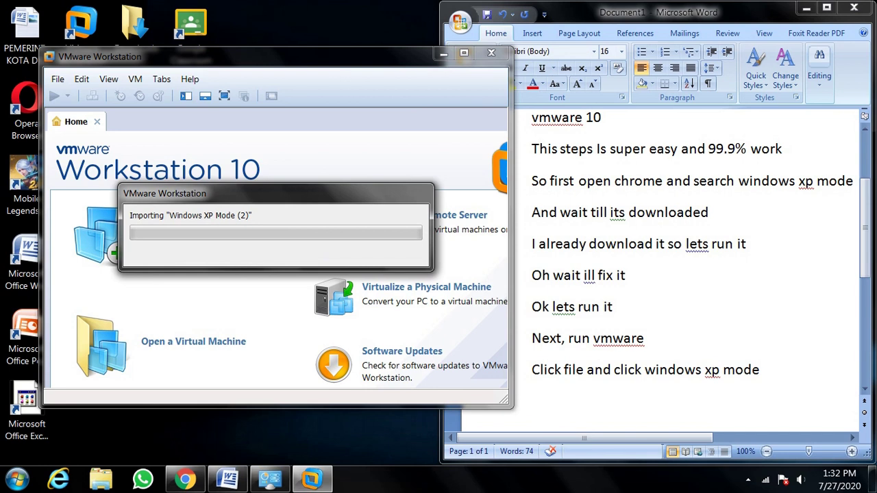
# Step: Append "wait a few" to the last line of the Word notes and insert an endnote there reading "Whoa that's was fast"
pyautogui.hotkey('alt', 'Tab')
pyautogui.write('wait a few')
pyautogui.press('alt')
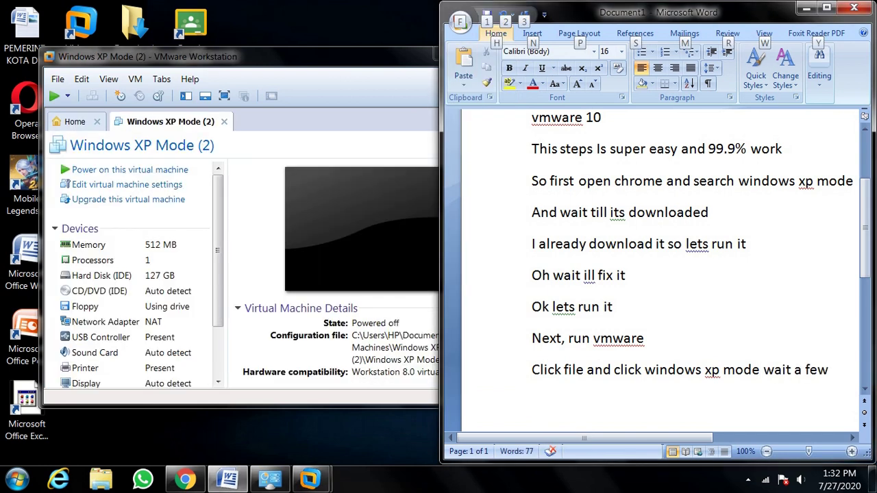
pyautogui.press('s')
pyautogui.press('e')
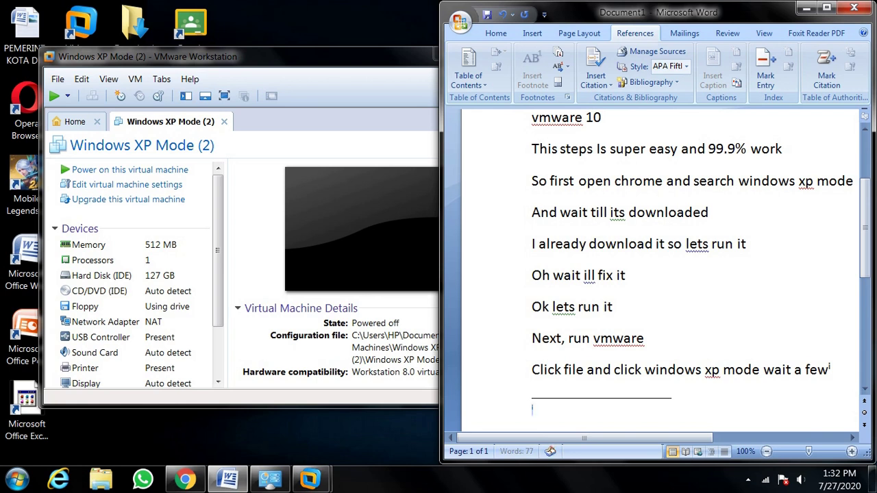
pyautogui.scroll(-5, 659, 271)
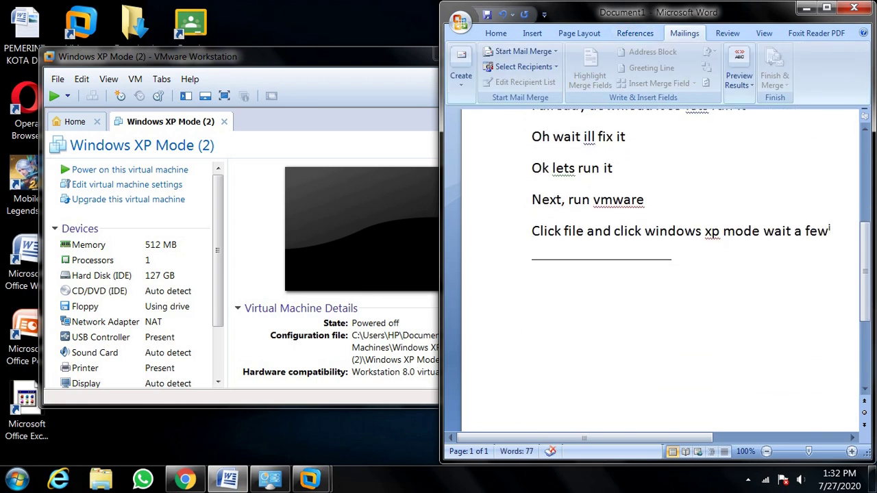
pyautogui.write('fast')
# Step: Add the line "Lets turn it on" at font size 14 below the endnote text in Word
pyautogui.click(496, 33)
pyautogui.click(621, 51)
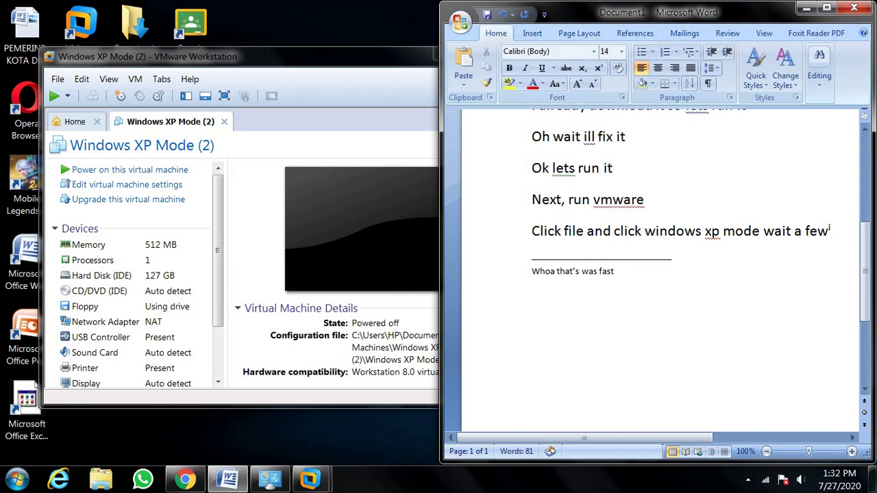
pyautogui.moveTo(329, 57)
pyautogui.mouseDown()
pyautogui.moveTo(425, 69)
pyautogui.moveTo(339, 57)
pyautogui.mouseUp()
pyautogui.click(617, 271)
pyautogui.press('Return')
pyautogui.write('Lets')
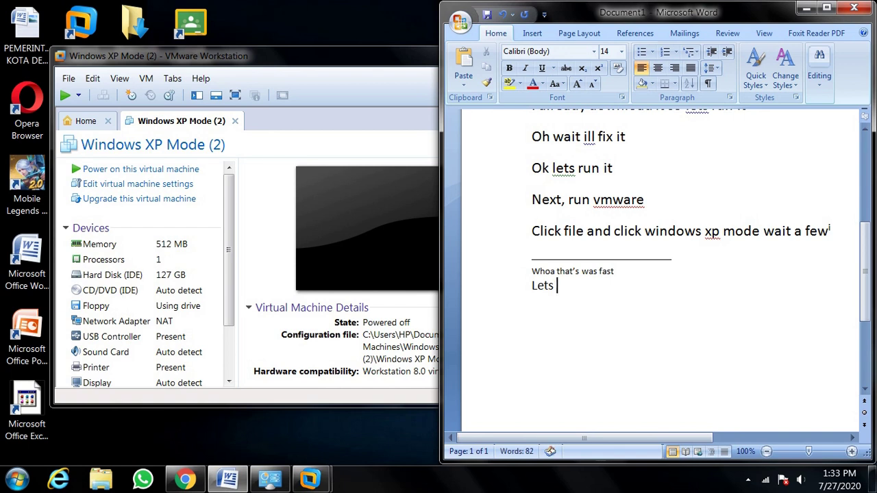
pyautogui.write(' turn it on')
# Step: Power on the Windows XP Mode (2) virtual machine, minimize the Word notes and maximize the VMware window
pyautogui.moveTo(206, 55); pyautogui.dragTo(327, 128)
pyautogui.click(261, 242)
pyautogui.moveTo(575, 125); pyautogui.dragTo(625, 42)
pyautogui.click(806, 8)
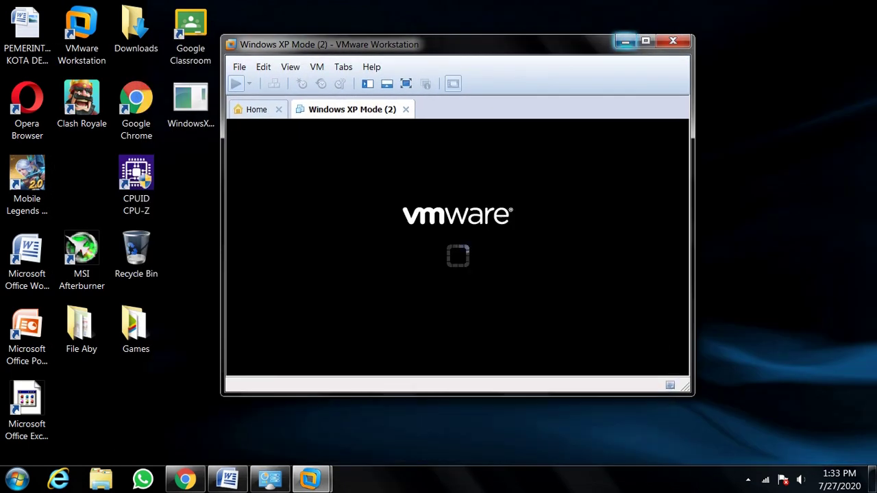
pyautogui.click(655, 34)
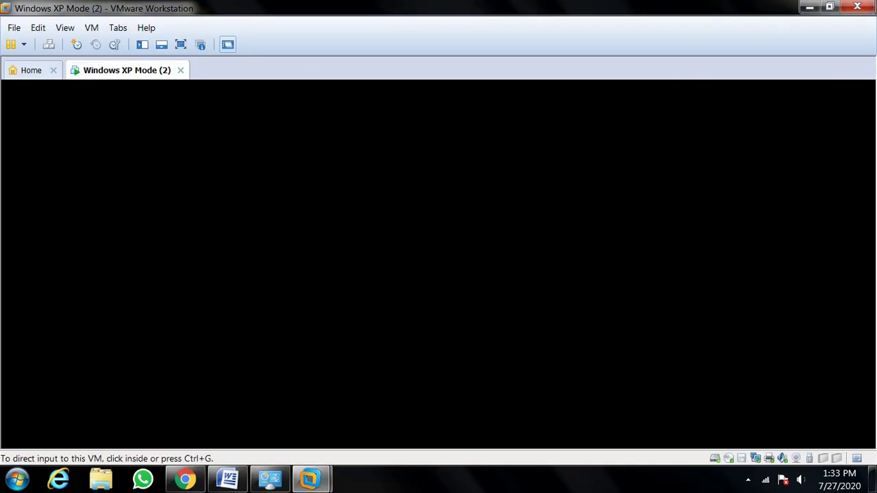
# Step: Switch to Word, add the line "And begin the instalation" below "Lets turn it on", and minimize the document
pyautogui.moveTo(310, 479)
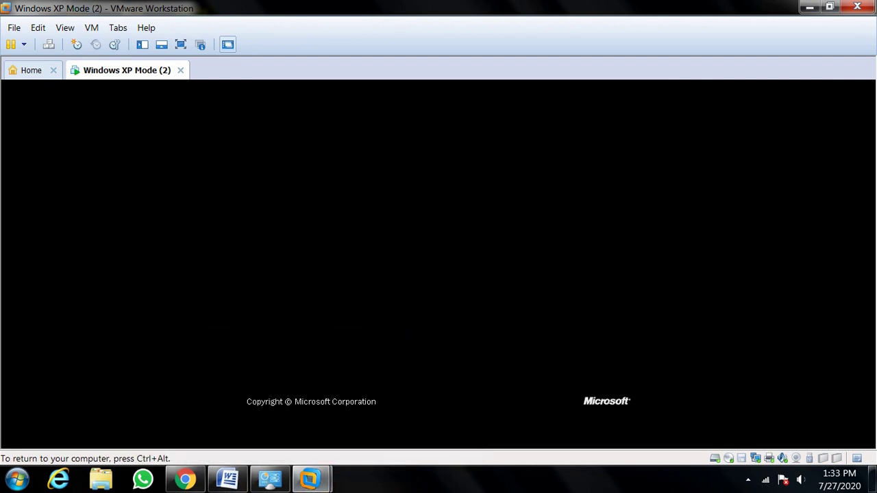
pyautogui.moveTo(228, 480)
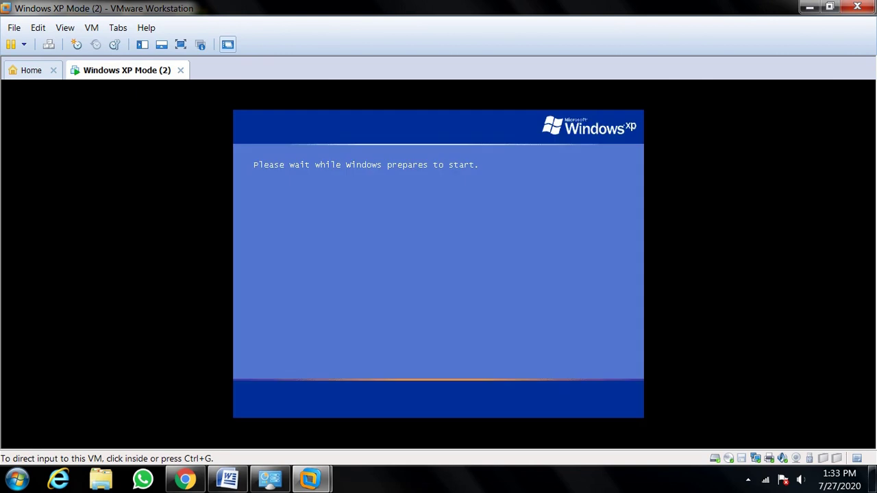
pyautogui.click(185, 480)
pyautogui.click(185, 480)
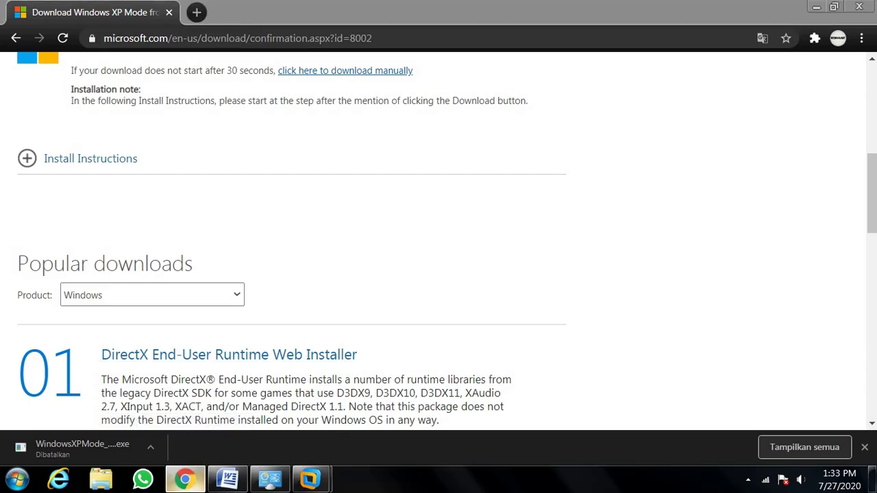
pyautogui.click(227, 480)
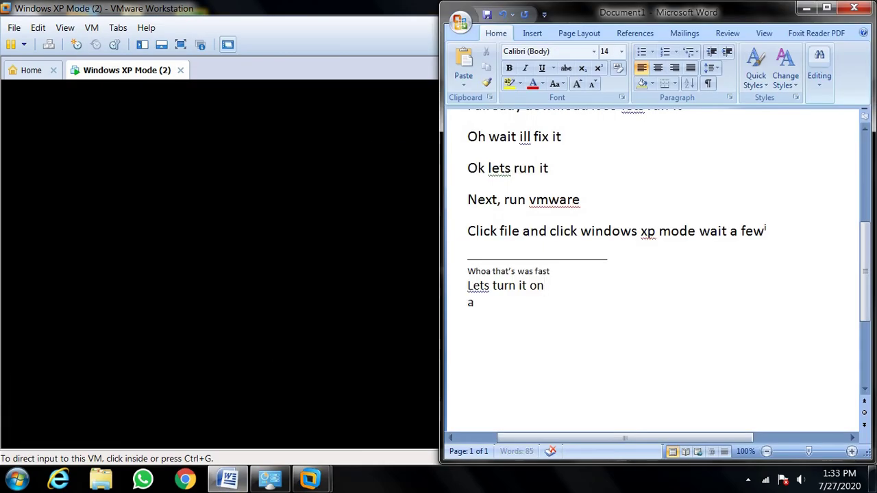
pyautogui.press('Return')
pyautogui.write('And begin the instalation')
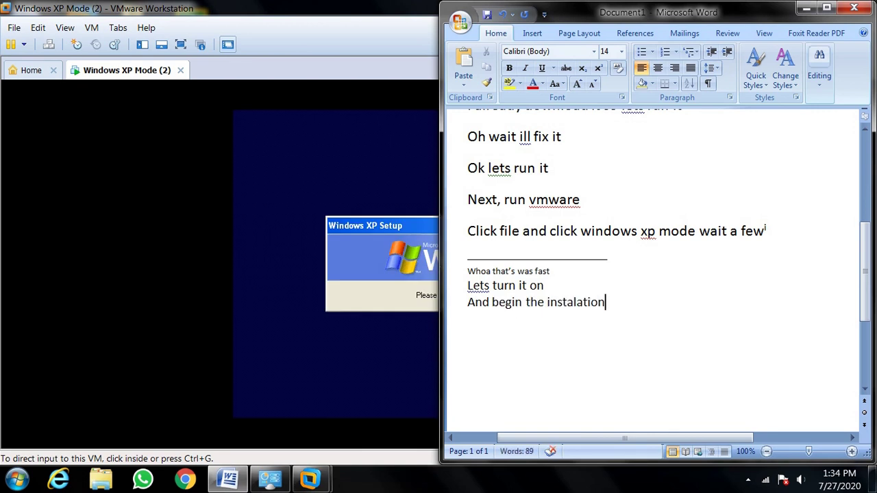
pyautogui.click(807, 7)
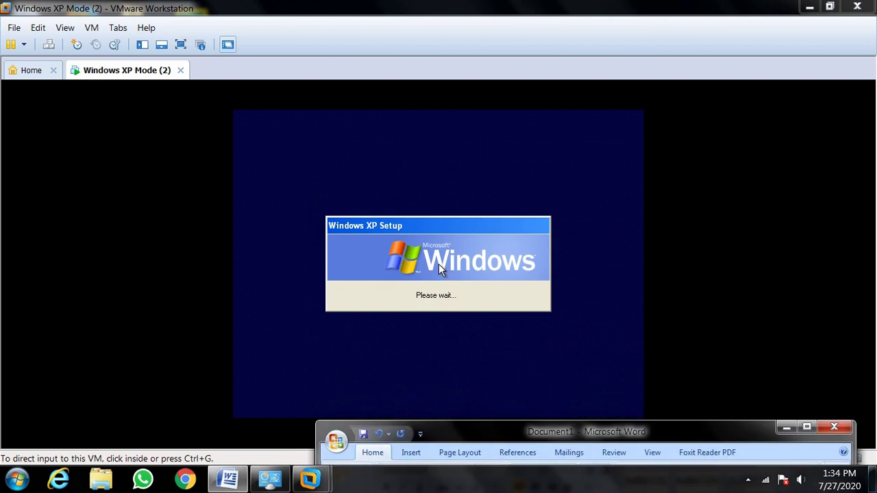
# Step: Move the Windows XP Setup window around inside the virtual machine and dismiss the VMware error dialog
pyautogui.click(439, 264)
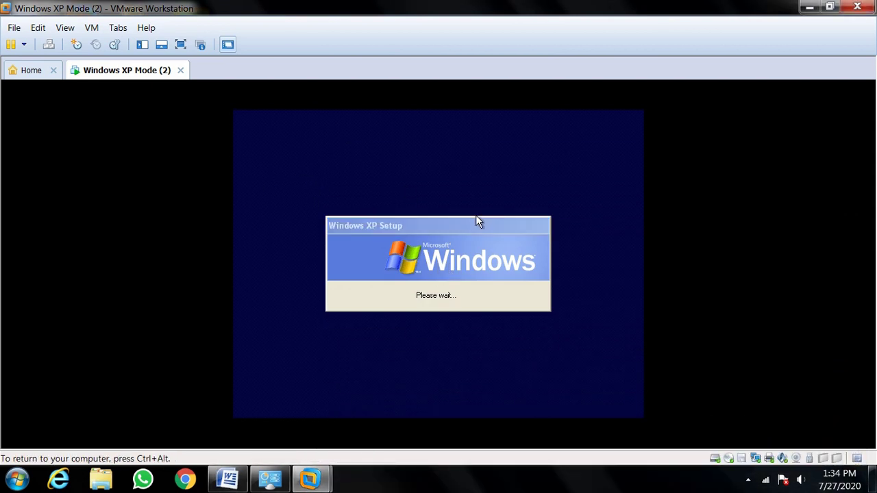
pyautogui.moveTo(477, 221); pyautogui.dragTo(384, 113)
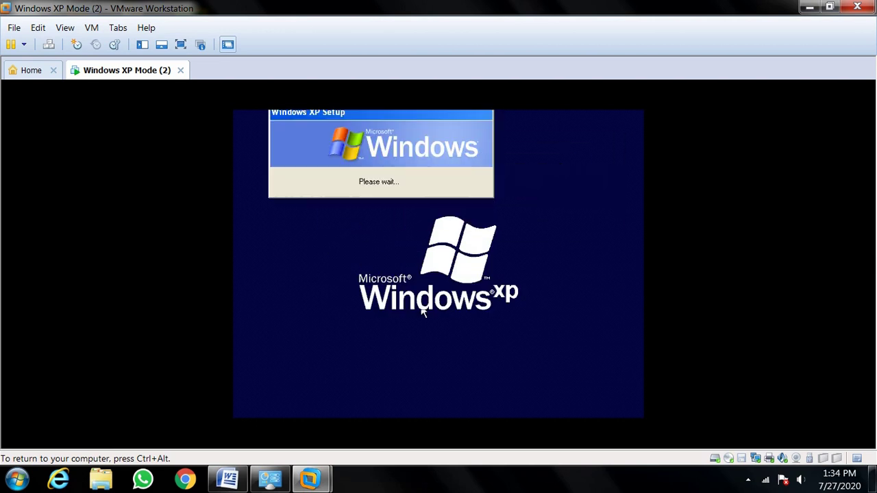
pyautogui.moveTo(445, 230); pyautogui.dragTo(526, 162)
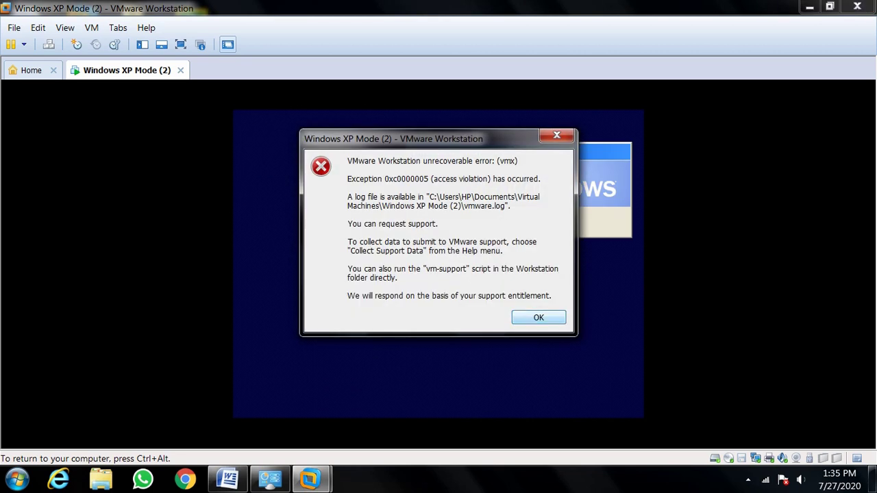
pyautogui.press('Return')
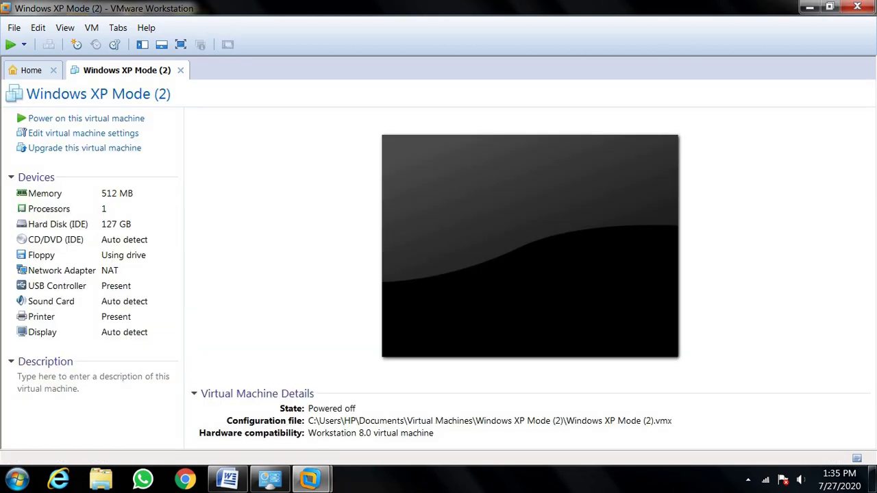
# Step: Return briefly to the Word notes and close the Windows XP Mode (2) virtual machine's page in VMware
pyautogui.click(228, 479)
pyautogui.moveTo(573, 417); pyautogui.dragTo(522, 63)
pyautogui.press('BackSpace')
pyautogui.press('BackSpace')
pyautogui.click(685, 214)
pyautogui.click(770, 59)
pyautogui.click(180, 70)
pyautogui.click(15, 27)
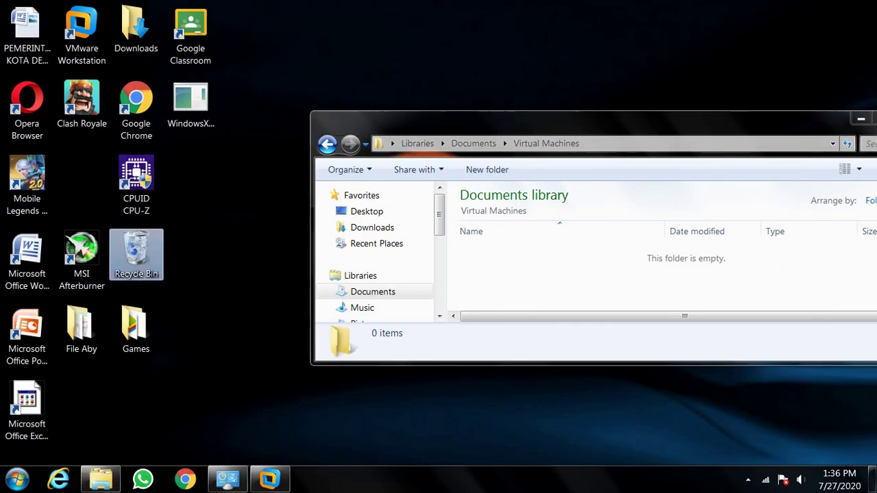
# Step: Start a new Word document with "Sorry theres a little problems there" and "Lets see if its working now", and minimize it
pyautogui.rightClick(135, 250)
pyautogui.press('Escape')
pyautogui.click(16, 480)
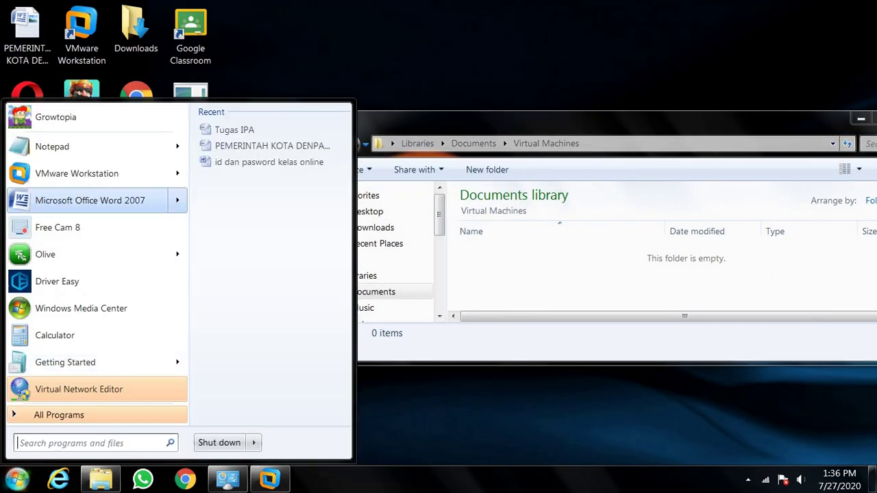
pyautogui.click(90, 200)
pyautogui.write('Sorry theres a little problems there')
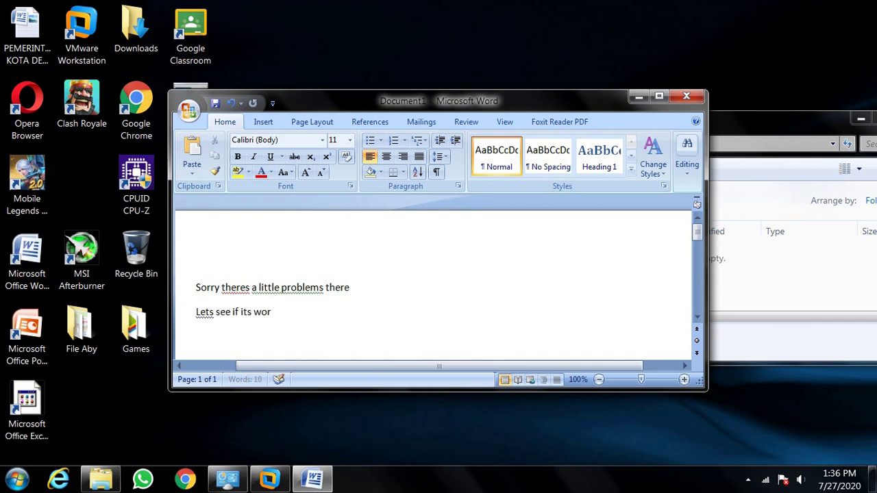
pyautogui.click(639, 97)
# Step: Close the Virtual Machines folder window and switch to VMware Workstation
pyautogui.moveTo(788, 120); pyautogui.dragTo(673, 127)
pyautogui.click(797, 125)
pyautogui.click(270, 479)
# Step: Import the Windows XP Mode VM again as "Windows XP Mode", keeping its location under Documents\Virtual Machines
pyautogui.click(14, 28)
pyautogui.click(75, 139)
pyautogui.scroll(2, 425, 240)
pyautogui.click(388, 285)
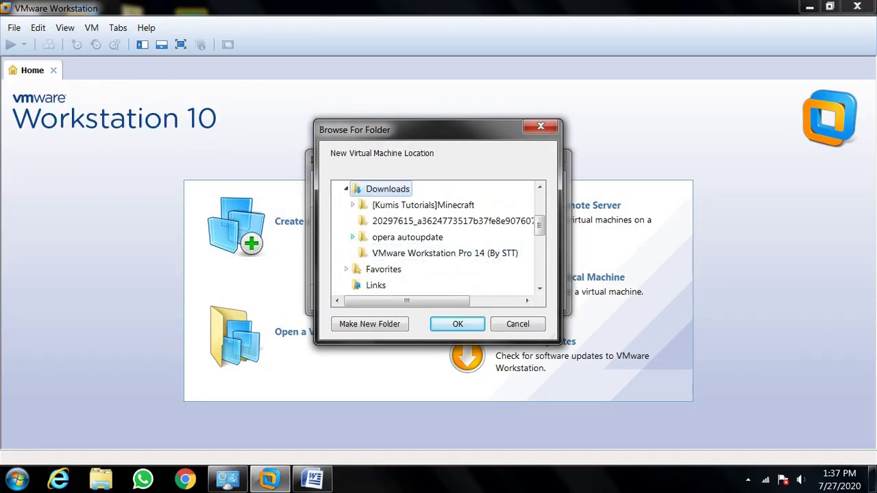
pyautogui.scroll(-2, 439, 240)
pyautogui.scroll(2, 438, 240)
pyautogui.click(425, 238)
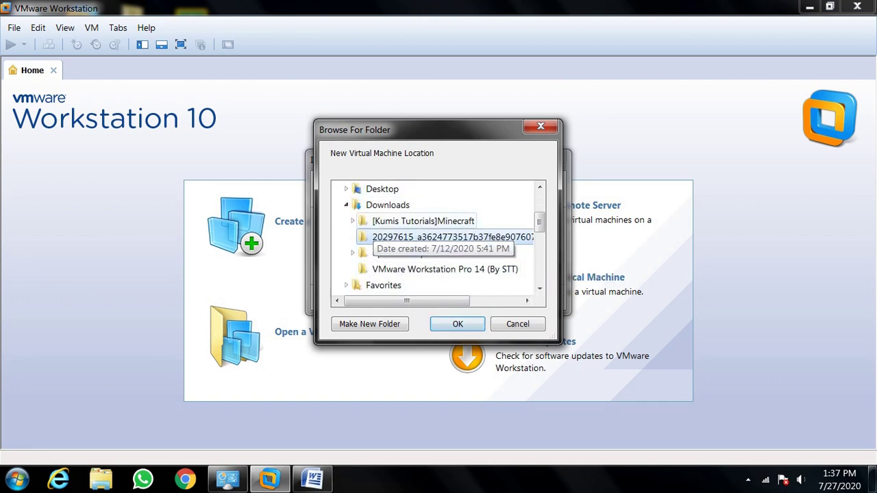
pyautogui.click(458, 324)
pyautogui.press('Return')
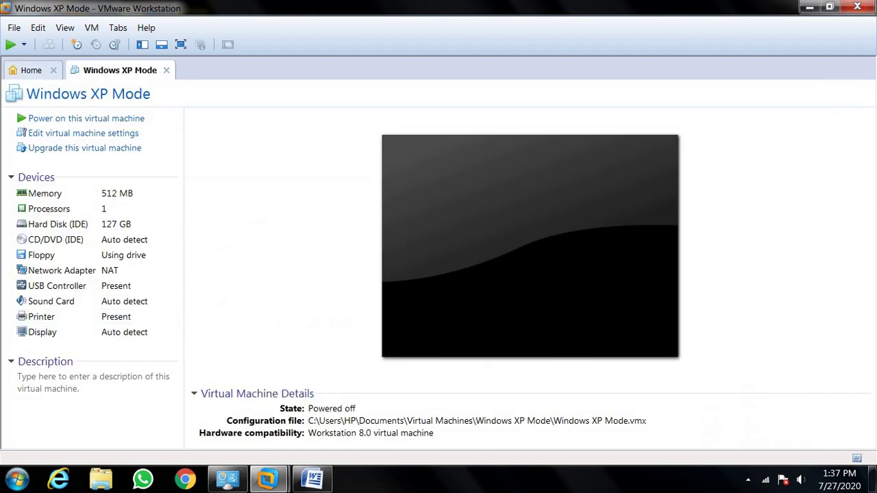
# Step: Move the Word window clear of the virtual machine's commands and power on Windows XP Mode
pyautogui.click(313, 479)
pyautogui.click(272, 101)
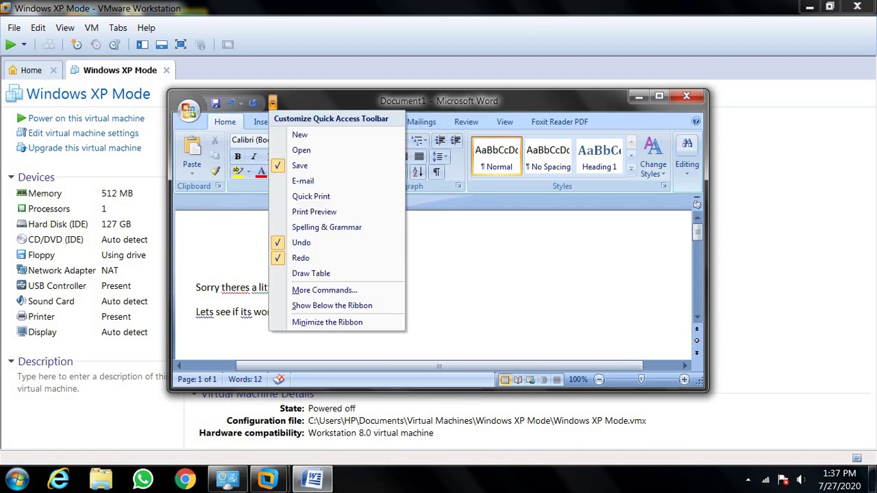
pyautogui.moveTo(308, 100); pyautogui.dragTo(521, 130)
pyautogui.click(87, 118)
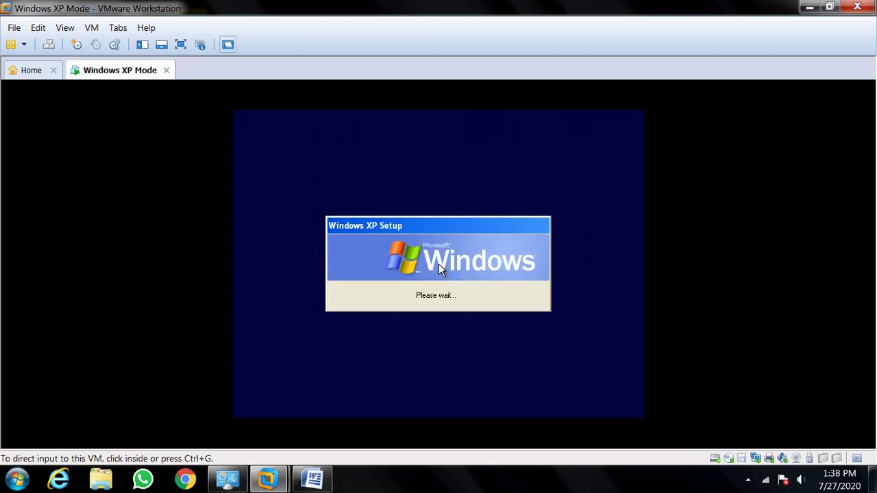
# Step: Add the line "I will cut the video until installation in progress" to the Word document
pyautogui.hotkey('alt', 'Tab')
pyautogui.write('cut it')
pyautogui.press('BackSpace')
pyautogui.press('BackSpace')
pyautogui.press('BackSpace')
pyautogui.write('un')
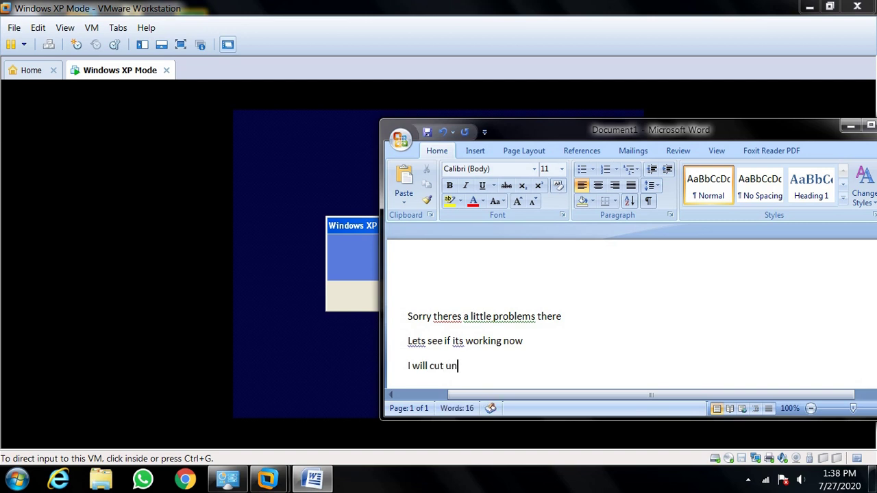
pyautogui.press('BackSpace')
pyautogui.press('BackSpace')
pyautogui.write('the b')
pyautogui.press('BackSpace')
pyautogui.write('vidd until installation in pro')
pyautogui.press('Left')
pyautogui.press('Left')
pyautogui.press('Left')
pyautogui.press('BackSpace')
pyautogui.press('End')
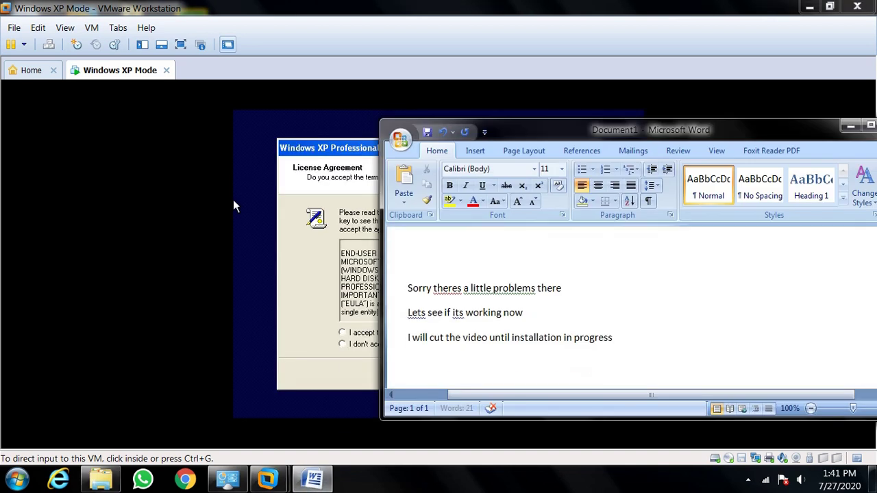
# Step: Add the line "Finnaly" and, at font size 16, "Lets do the installation!" to the Word document, and minimize it
pyautogui.press('Return')
pyautogui.write('finnaly')
pyautogui.hotkey('ctrl', 'shift', 'p')
pyautogui.hotkey('alt', 'Down')
pyautogui.press('Down')
pyautogui.press('Return')
pyautogui.press('Return')
pyautogui.write('Lets do the installation')
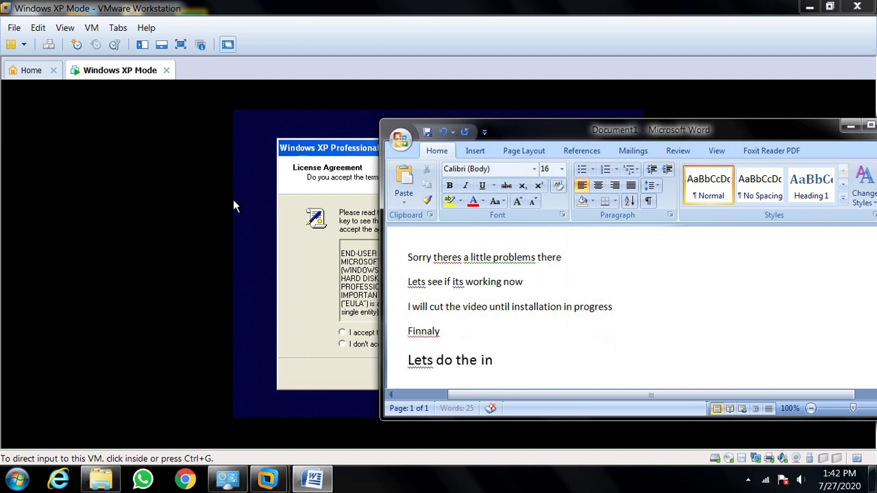
pyautogui.press('BackSpace')
pyautogui.press('BackSpace')
pyautogui.write('on!')
pyautogui.press('super+Down')
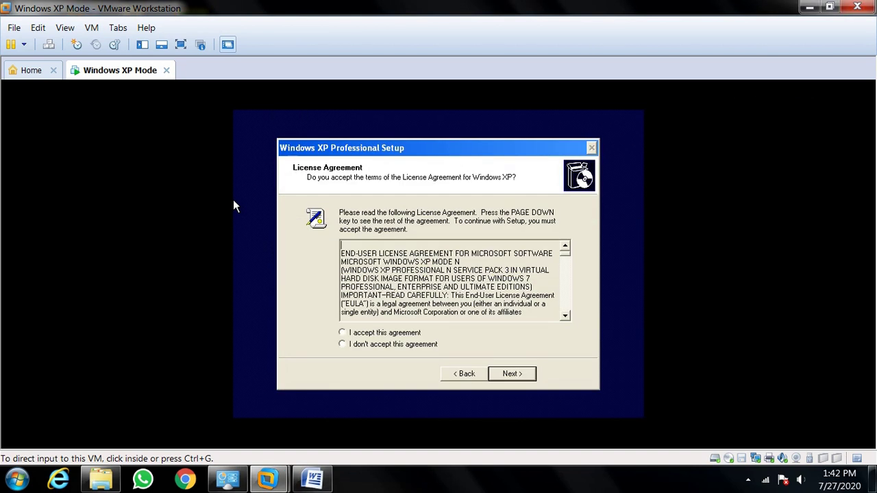
# Step: Accept the Windows XP license agreement and keep the default regional and language options
pyautogui.click(281, 282)
pyautogui.click(494, 377)
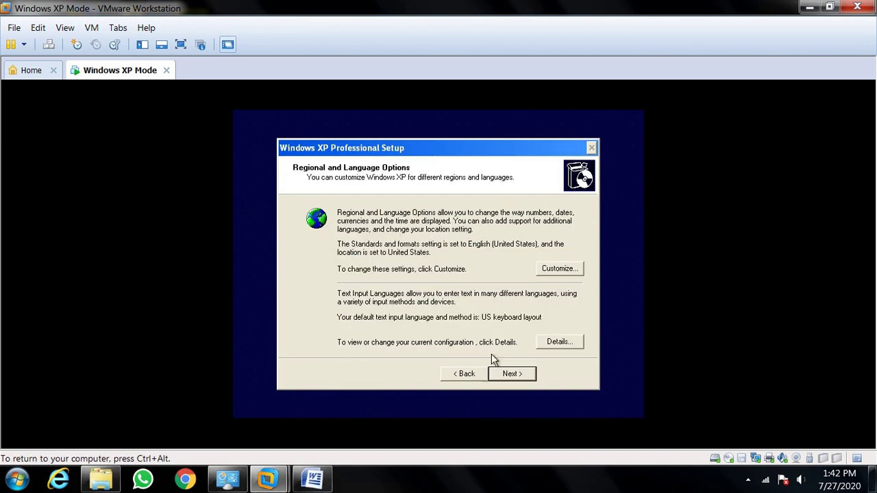
pyautogui.click(511, 374)
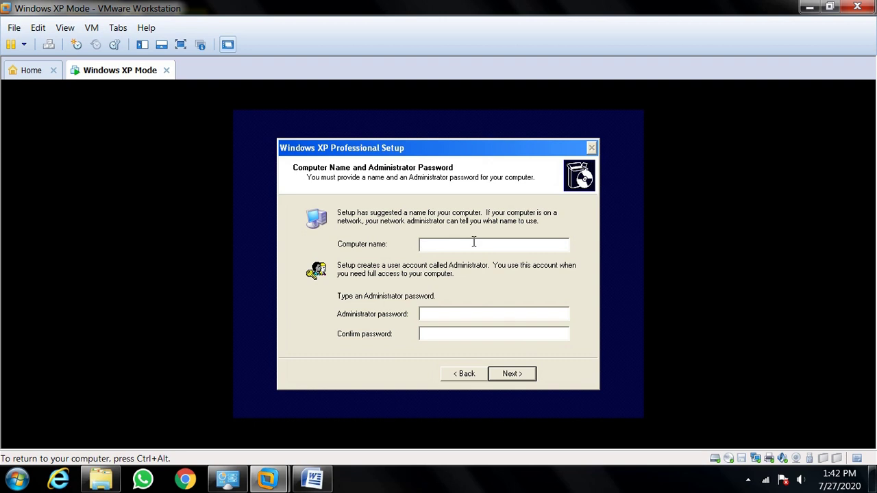
# Step: Set the computer name to PC and continue through the following Windows XP setup pages
pyautogui.write('PC')
pyautogui.hotkey('ctrl', 'alt')
pyautogui.click(448, 315)
pyautogui.click(513, 375)
pyautogui.click(514, 374)
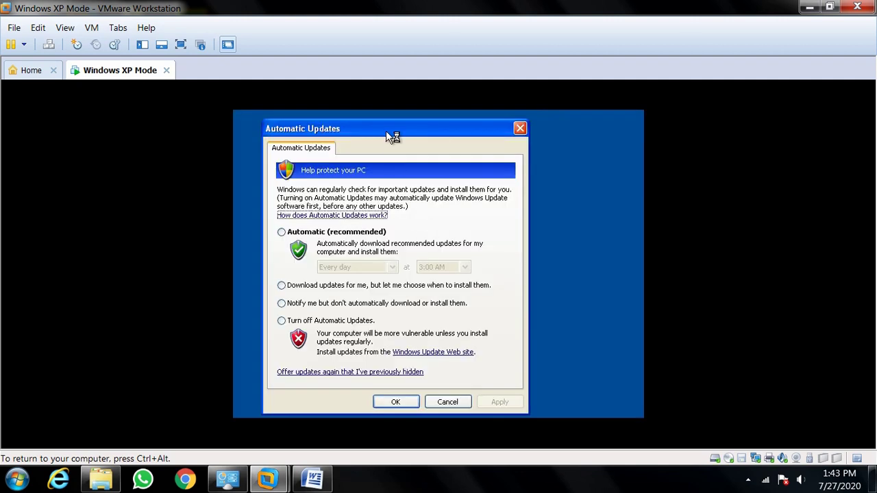
# Step: Turn off Automatic Updates, confirm the choice, and move the Personalized Settings window nearer the centre of the guest screen
pyautogui.click(294, 320)
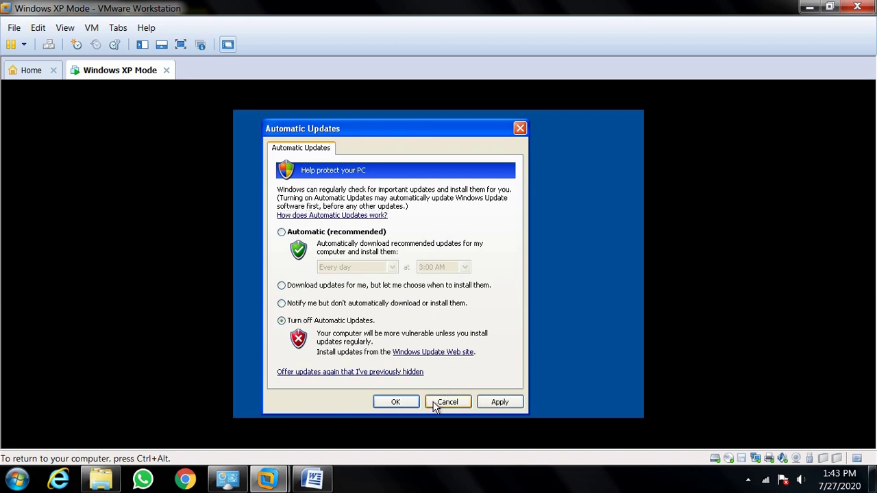
pyautogui.click(403, 405)
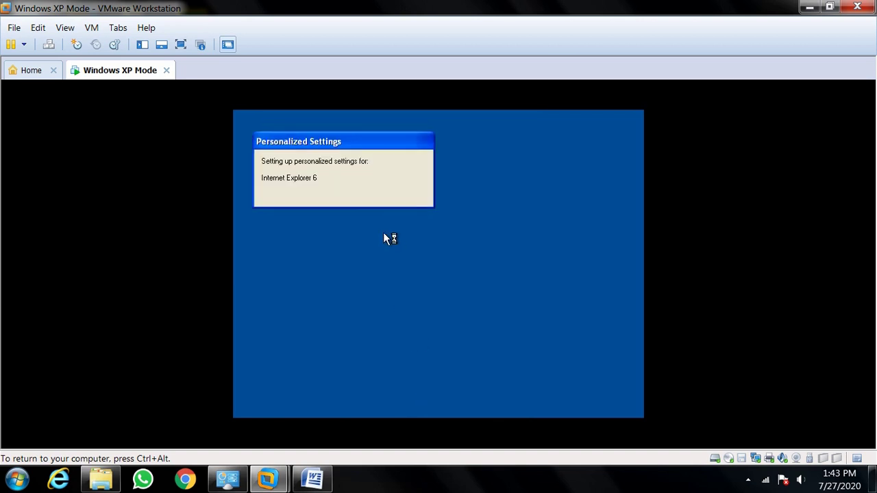
pyautogui.moveTo(437, 235); pyautogui.dragTo(483, 205)
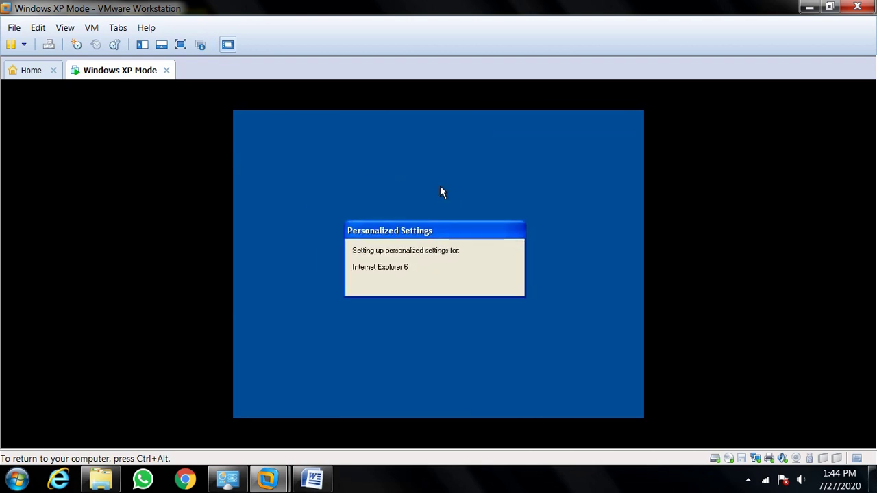
# Step: Try a driver search for the video controller without connecting to Windows Update, and cancel both Found New Hardware wizards
pyautogui.click(375, 299)
pyautogui.click(483, 365)
pyautogui.click(481, 365)
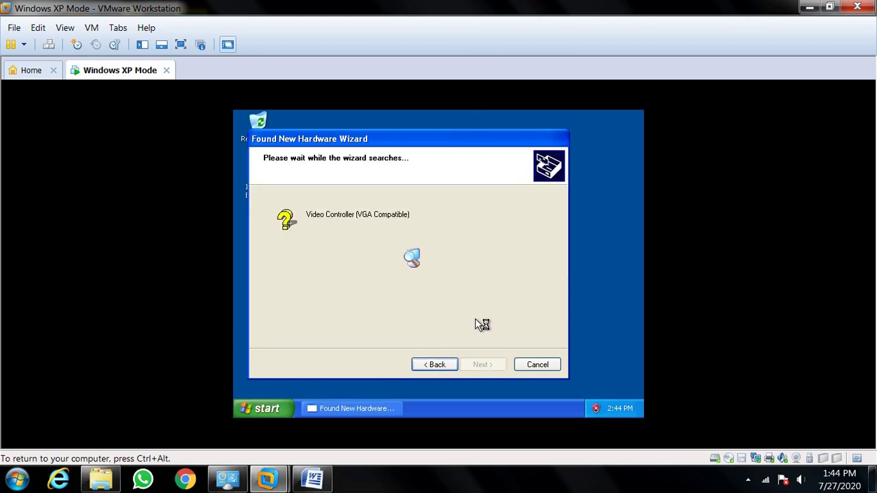
pyautogui.click(597, 346)
pyautogui.click(583, 354)
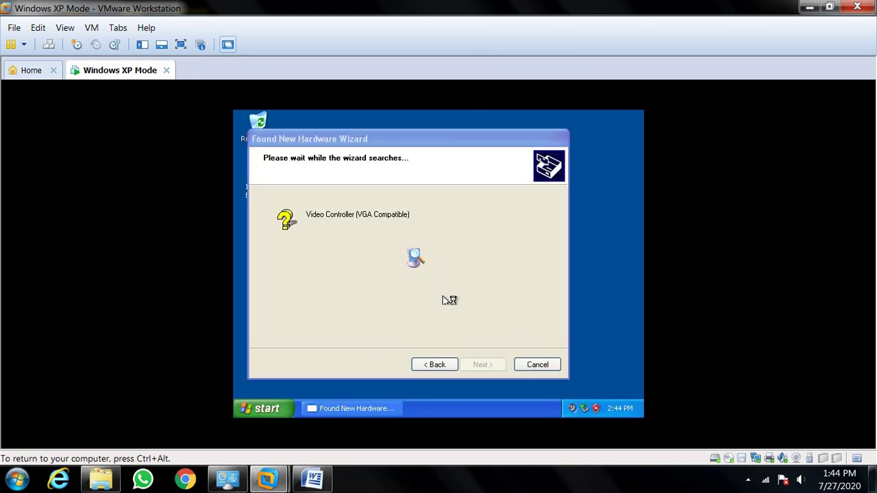
pyautogui.click(538, 365)
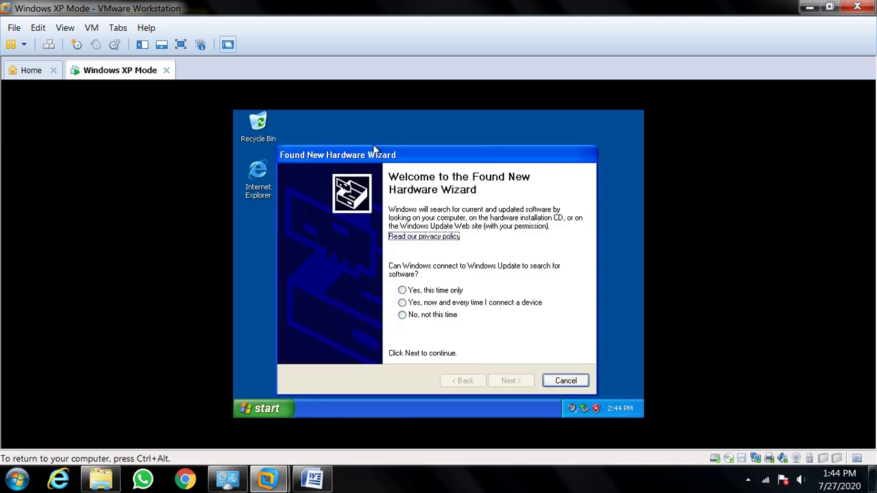
pyautogui.click(564, 379)
# Step: Open Notepad in the Windows XP guest and write "YAYAYAYA we made it"
pyautogui.click(264, 408)
pyautogui.moveTo(306, 366)
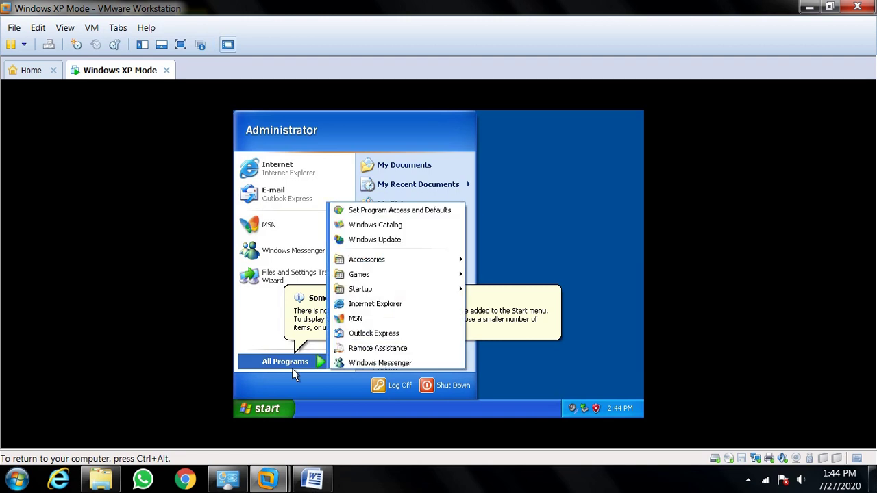
pyautogui.moveTo(407, 257)
pyautogui.click(536, 322)
pyautogui.click(258, 153)
pyautogui.click(356, 198)
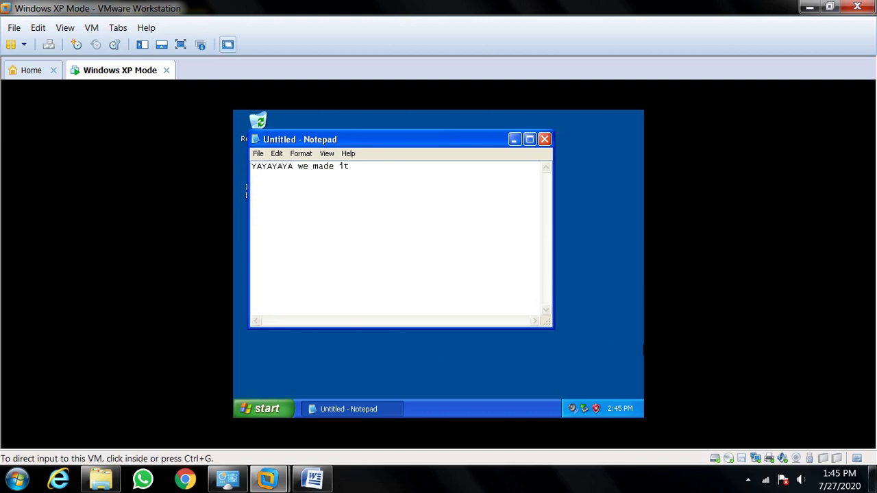
# Step: Switch to Word and add the line "ITS ALREADY RUNNING! But theres next step"
pyautogui.click(313, 480)
pyautogui.write('ITS AL')
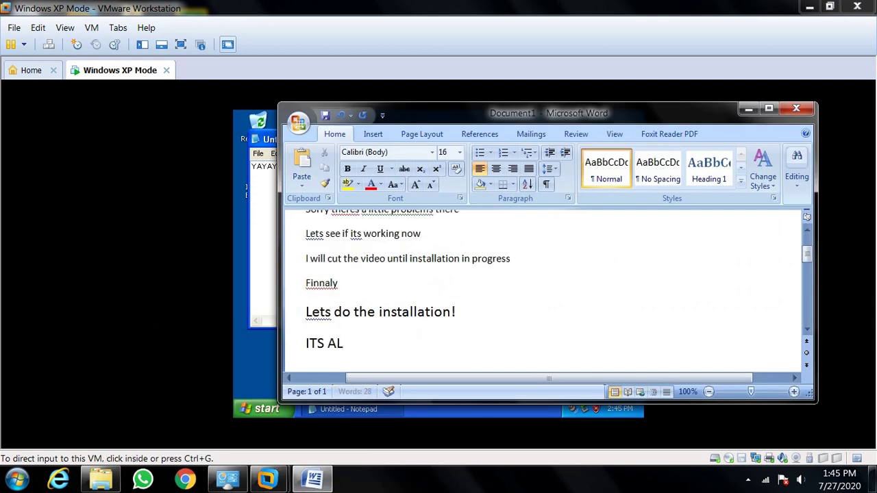
pyautogui.write('READY RUNNING!')
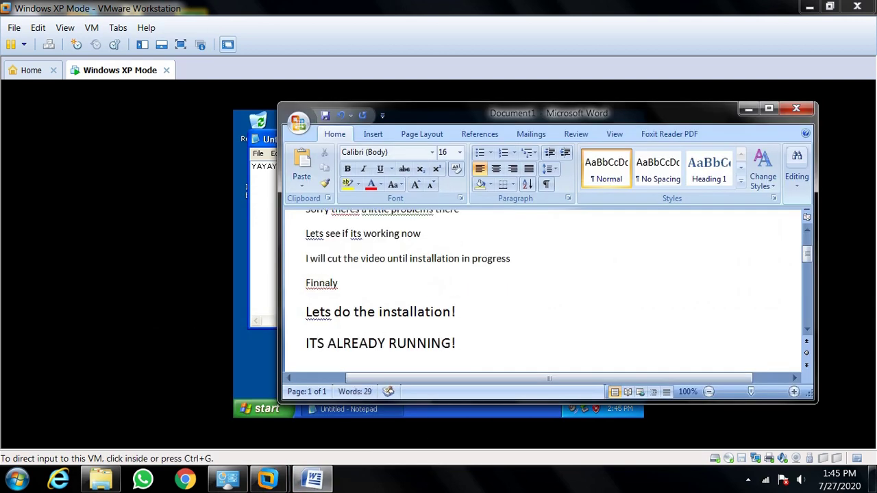
pyautogui.write(' But there')
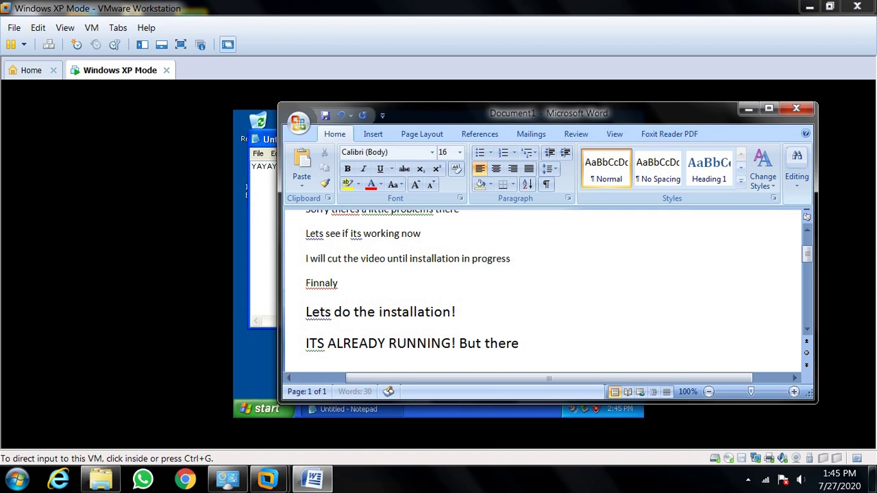
pyautogui.write('s netx step')
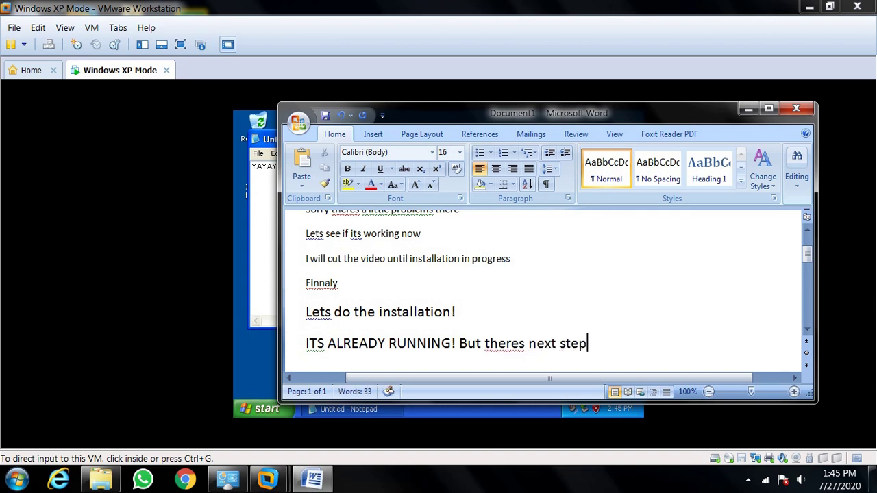
# Step: Add the line "Go to vm and update vm tools" to the Word document, checking the VM options in VMware for the command
pyautogui.press('Return')
pyautogui.write('Go to vm')
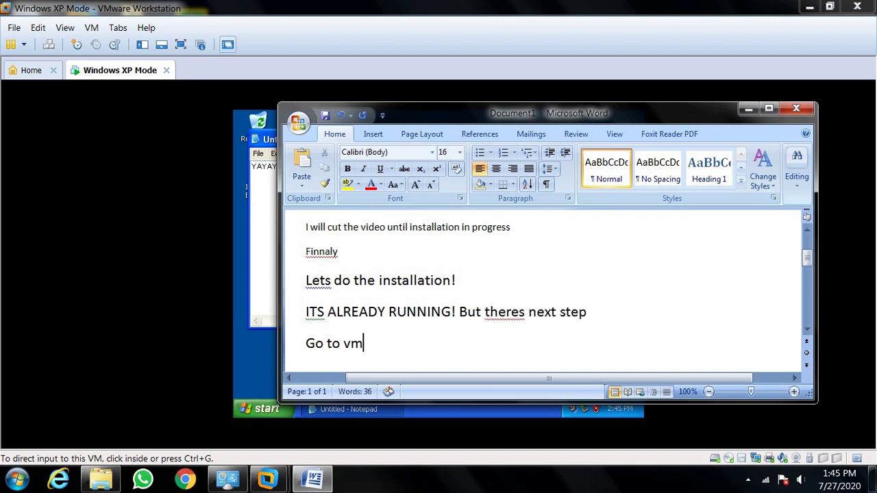
pyautogui.hotkey('ctrl', 'shift', 'Left')
pyautogui.press('Right')
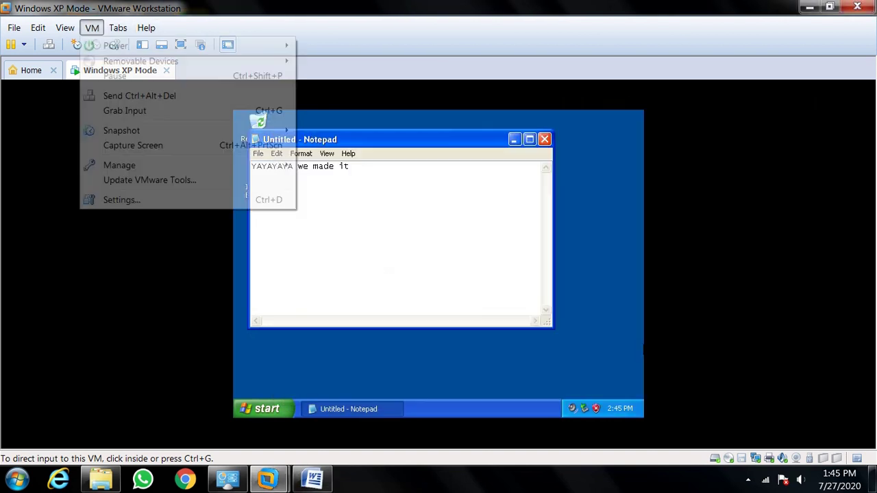
pyautogui.click(92, 28)
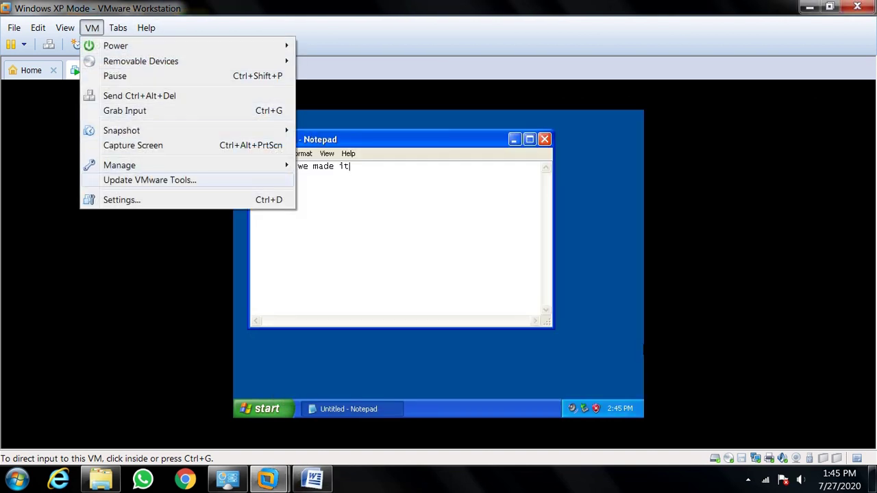
pyautogui.hotkey('alt', 'Tab')
pyautogui.write('tools')
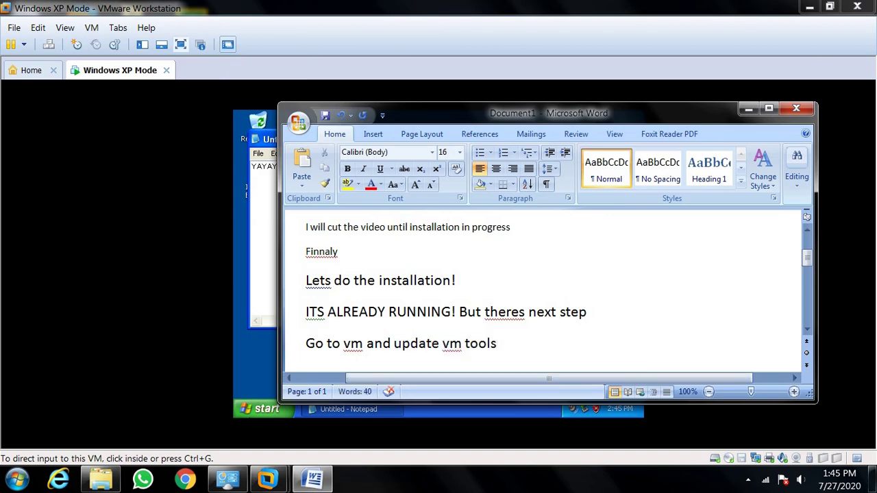
# Step: Start the VMware Tools update for the Windows XP Mode virtual machine in full screen
pyautogui.click(92, 28)
pyautogui.click(131, 180)
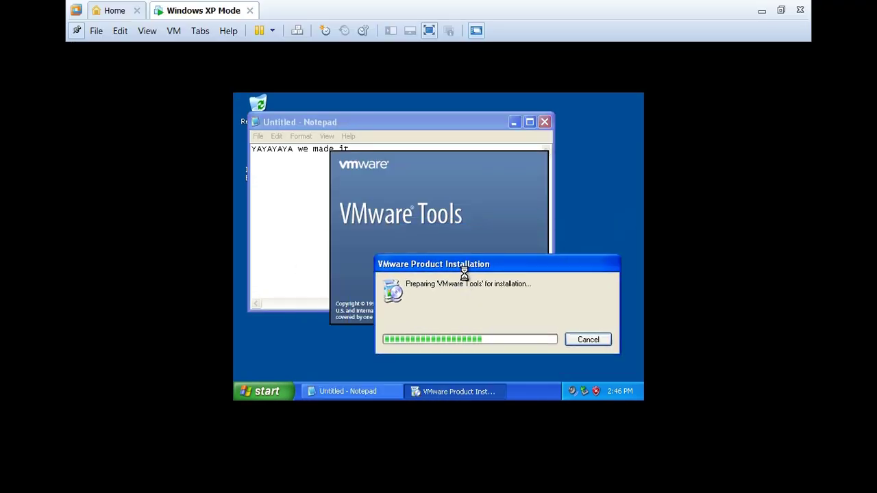
pyautogui.moveTo(442, 293); pyautogui.dragTo(313, 129)
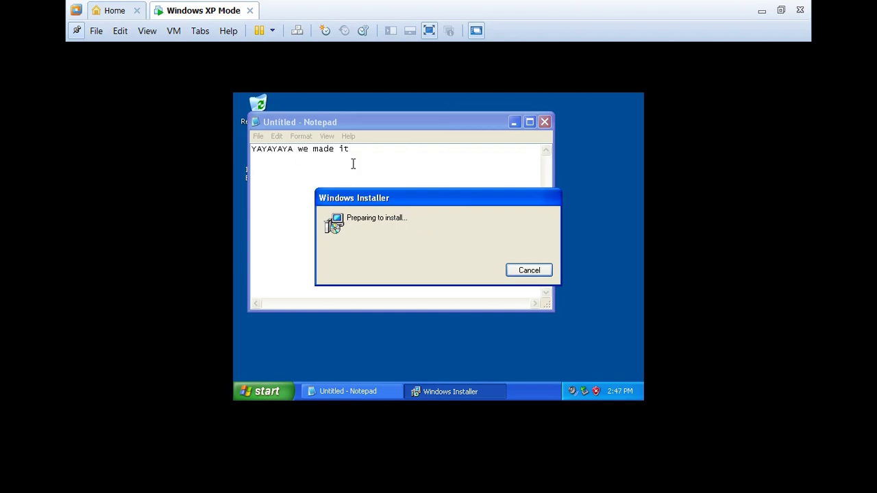
# Step: Return to Word and add the line "So ill change the screen recorder to the vm"
pyautogui.press('super')
pyautogui.click(313, 479)
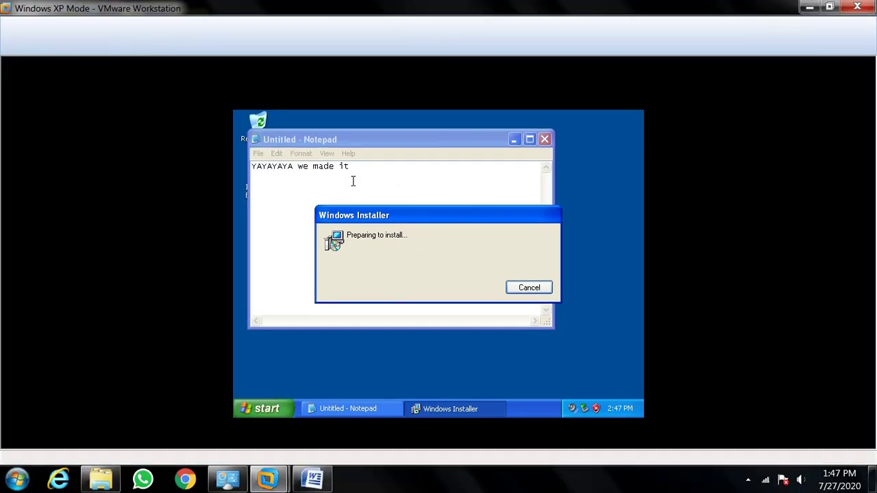
pyautogui.press('Return')
pyautogui.write('so ill change')
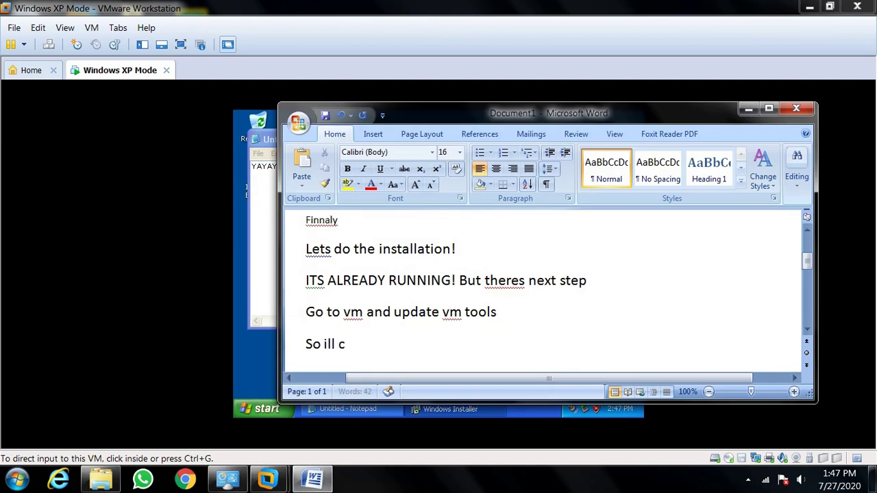
pyautogui.write(' the screen recorde')
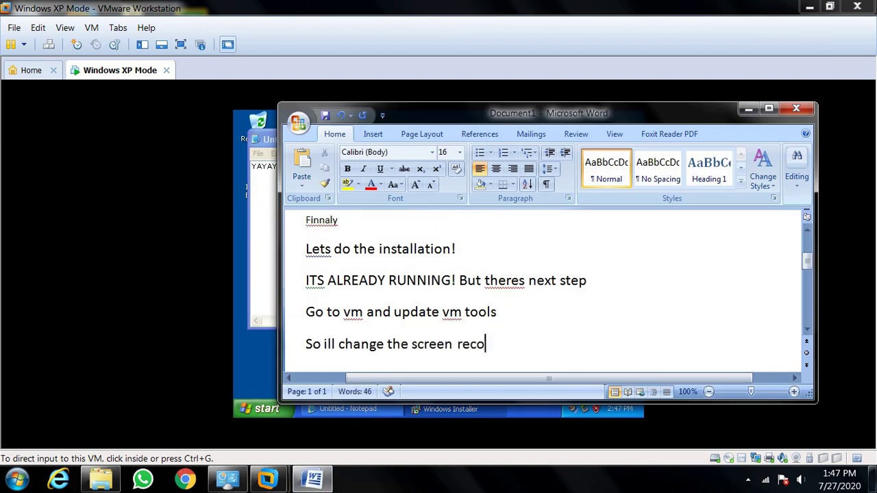
pyautogui.write('r to the vm')
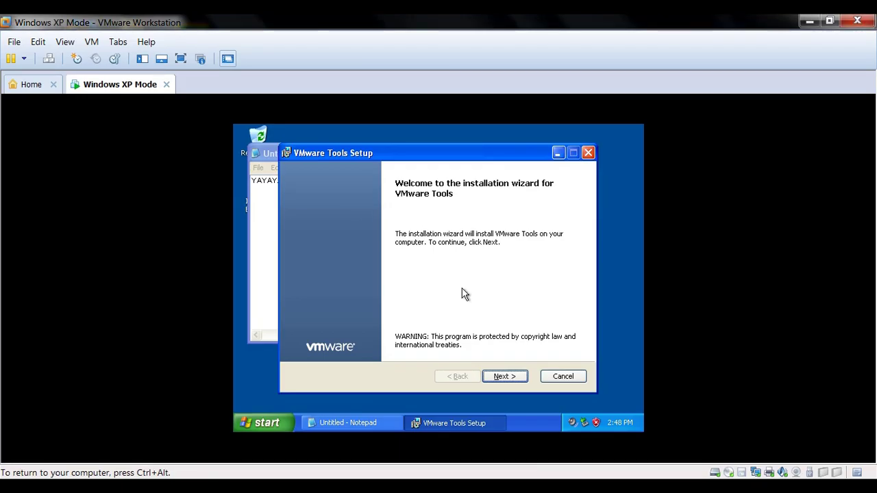
# Step: Proceed through VMware Tools Setup with the Typical setup type and start the installation
pyautogui.click(505, 376)
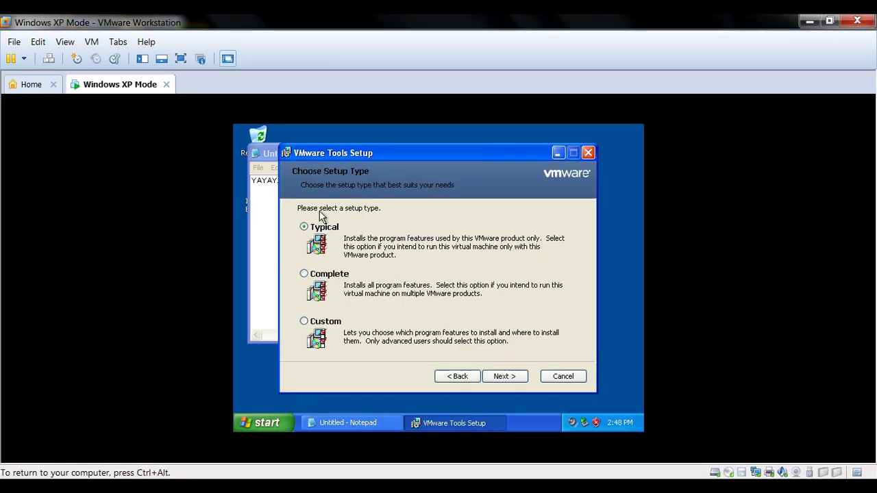
pyautogui.press('Return')
pyautogui.press('Return')
# Step: Move the setup window aside and replace the Notepad text with "ok so you install the tools so the resolution is more bigger"
pyautogui.moveTo(437, 151); pyautogui.dragTo(489, 168)
pyautogui.moveTo(350, 150); pyautogui.dragTo(366, 152)
pyautogui.moveTo(362, 182); pyautogui.dragTo(265, 182)
pyautogui.write('ok so you install the tools so the ')
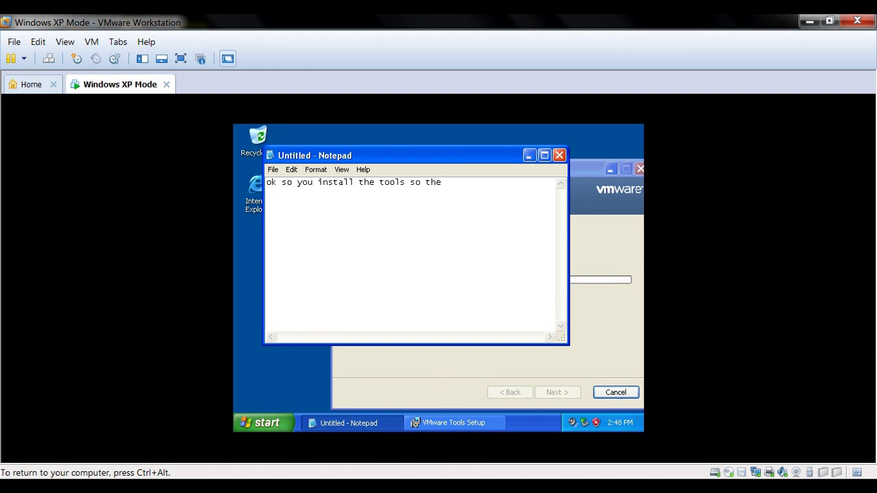
pyautogui.write('resolution is more bigger')
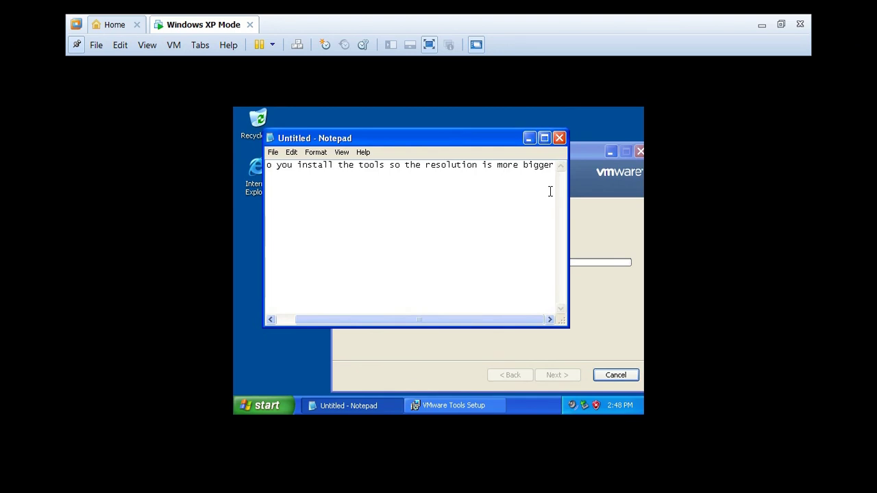
pyautogui.press('Return')
# Step: Minimize Notepad and move the VMware Tools Setup window back nearer the centre of the guest desktop
pyautogui.click(544, 137)
pyautogui.click(620, 114)
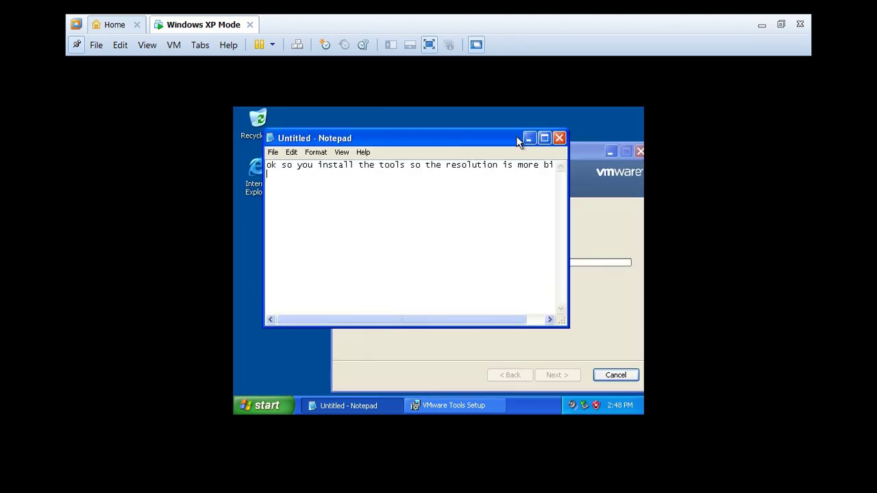
pyautogui.click(528, 137)
pyautogui.moveTo(528, 149); pyautogui.dragTo(458, 138)
pyautogui.rightClick(583, 236)
pyautogui.click(584, 235)
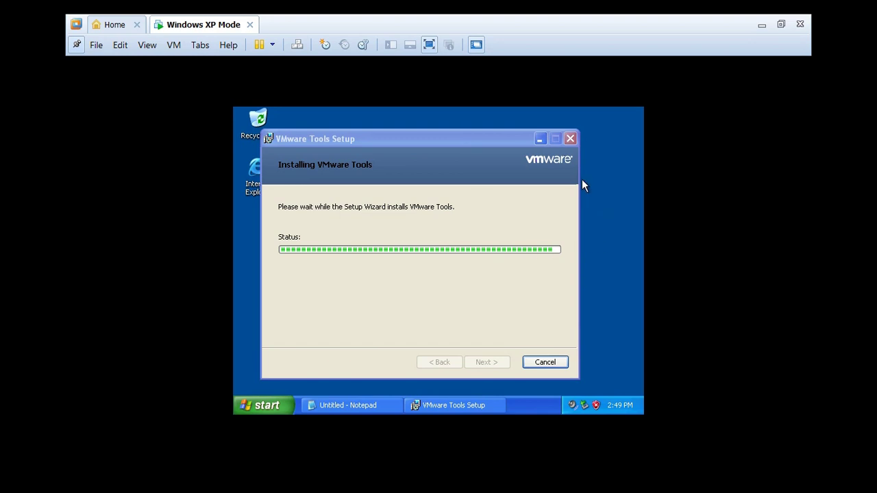
# Step: Put the virtual machine into Exclusive Mode and reposition the VMware Tools Setup window slightly
pyautogui.hotkey('alt', 'v')
pyautogui.press('Down')
pyautogui.press('Return')
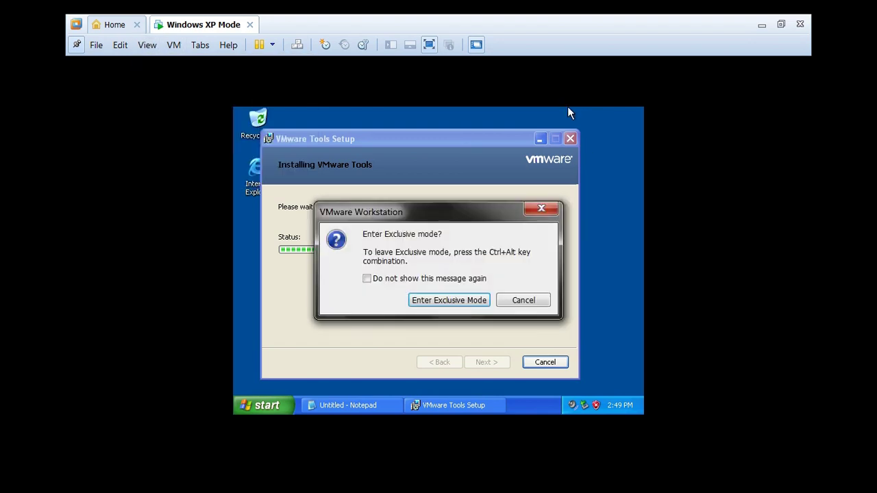
pyautogui.press('Return')
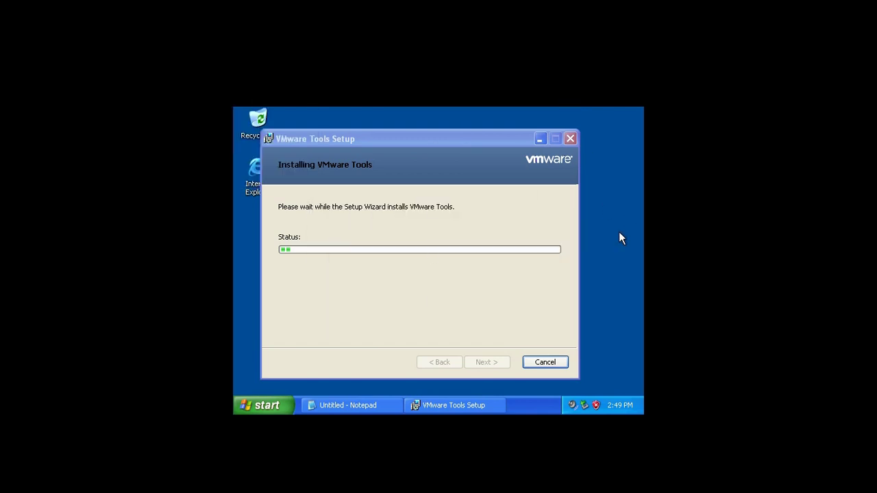
pyautogui.moveTo(407, 137)
pyautogui.mouseDown()
pyautogui.moveTo(456, 174)
pyautogui.moveTo(433, 130)
pyautogui.moveTo(399, 140)
pyautogui.mouseUp()
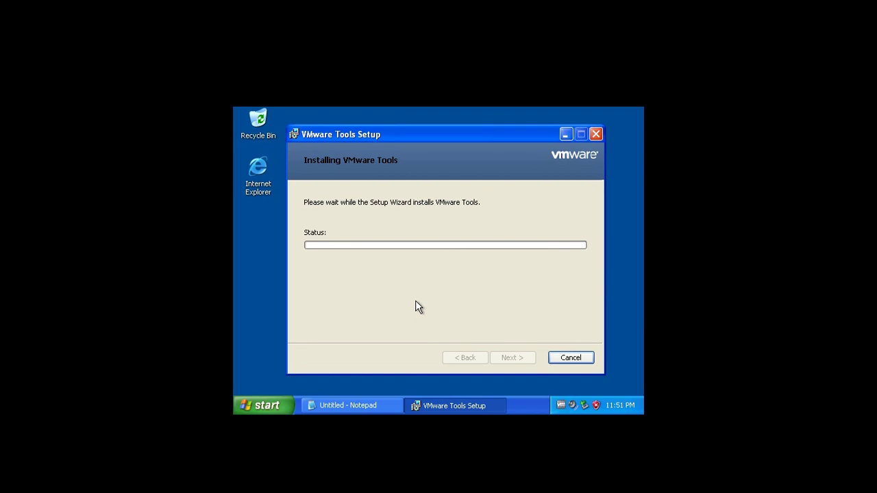
# Step: Finish VMware Tools Setup, accept the system restart, and deal with the Notepad document still open
pyautogui.click(525, 358)
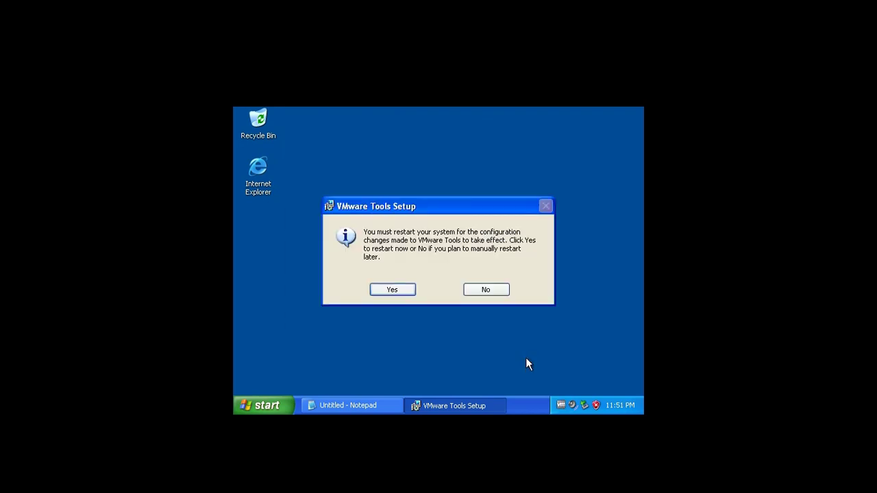
pyautogui.press('Return')
pyautogui.click(404, 296)
pyautogui.click(582, 116)
pyautogui.click(344, 404)
pyautogui.click(442, 295)
# Step: Restart the Windows XP guest through its shutdown options
pyautogui.click(271, 404)
pyautogui.click(429, 381)
pyautogui.click(455, 251)
pyautogui.click(453, 273)
pyautogui.click(435, 300)
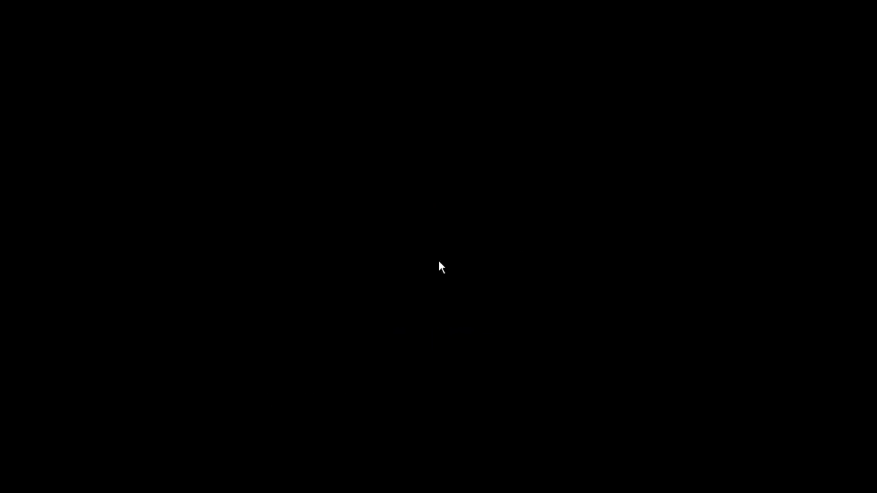
pyautogui.press('Return')
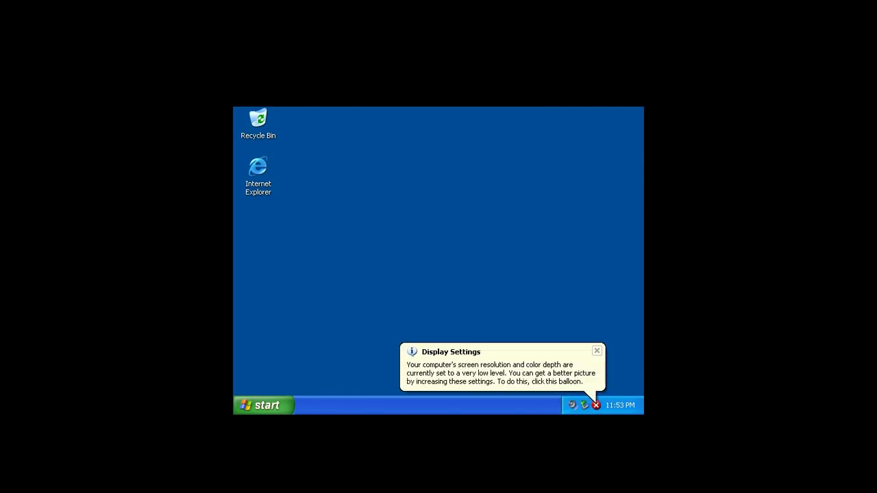
# Step: Let Windows XP raise the screen resolution and color depth from the Display Settings notification, and briefly open the Start menu
pyautogui.click(500, 373)
pyautogui.click(453, 279)
pyautogui.click(343, 167)
pyautogui.click(211, 444)
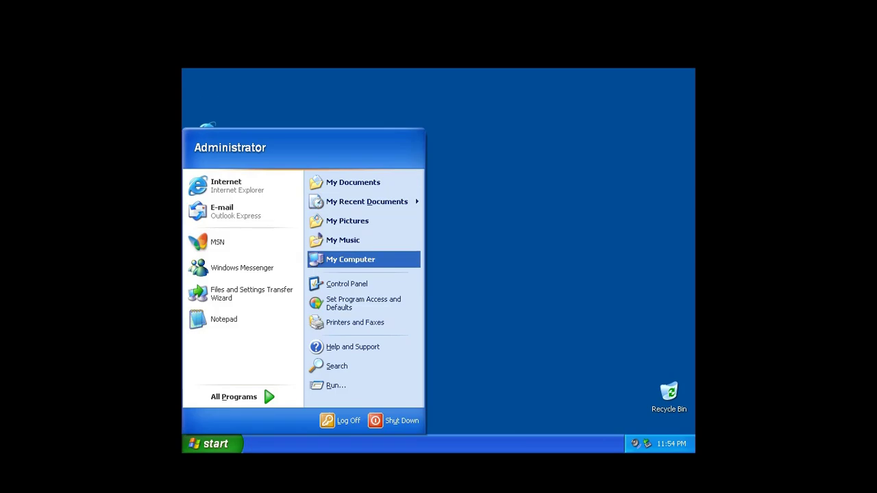
pyautogui.click(511, 274)
# Step: Launch the VMware Tools installer again for the Windows XP Mode virtual machine
pyautogui.moveTo(438, 15)
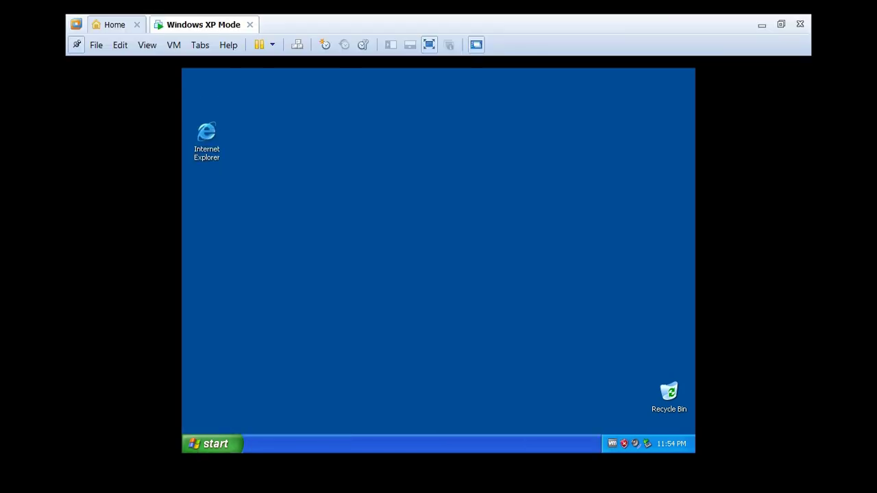
pyautogui.click(174, 45)
pyautogui.click(235, 195)
pyautogui.click(462, 309)
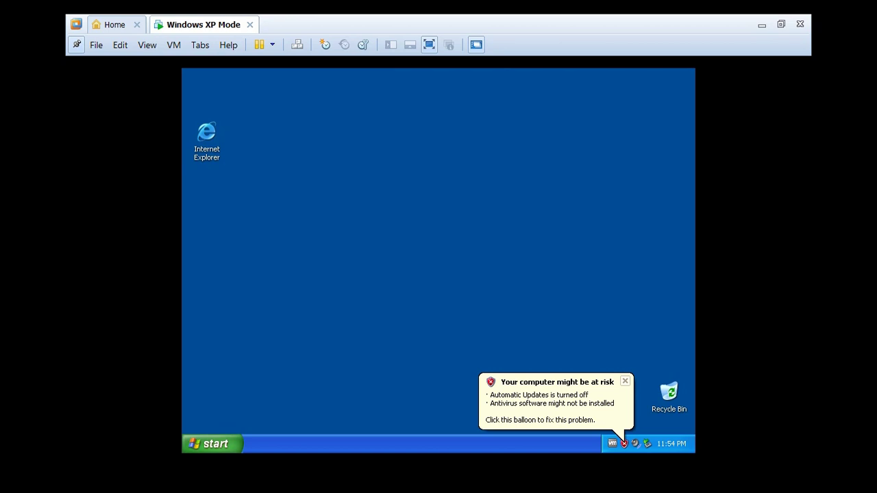
# Step: Open a blank Notepad window in the Windows XP guest
pyautogui.click(212, 444)
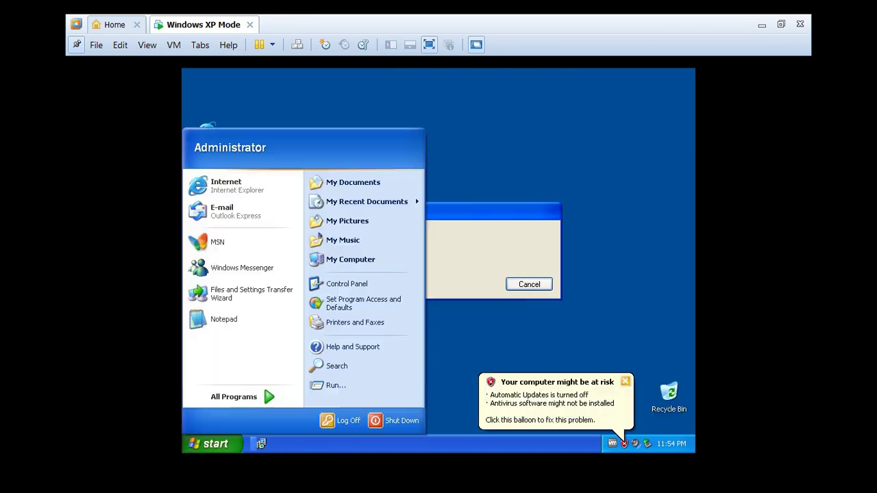
pyautogui.click(219, 317)
pyautogui.click(478, 100)
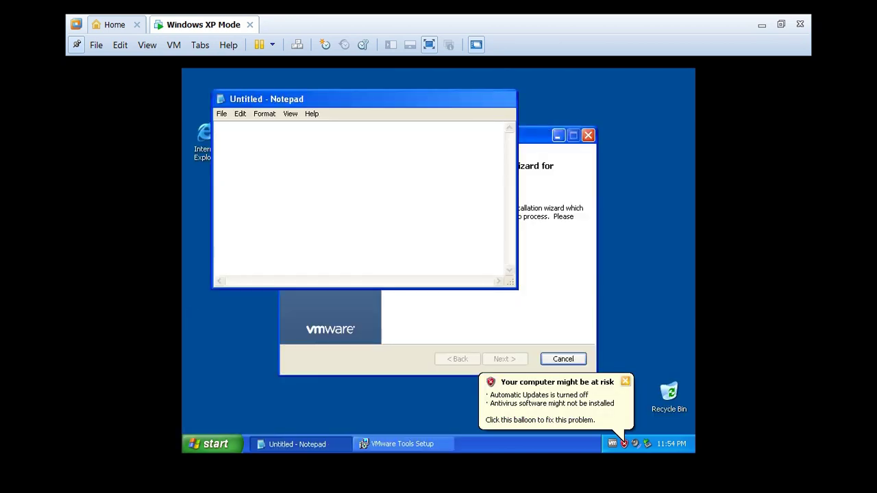
# Step: Modify the existing VMware Tools installation, keeping the default feature selection in the custom setup
pyautogui.click(507, 359)
pyautogui.click(507, 360)
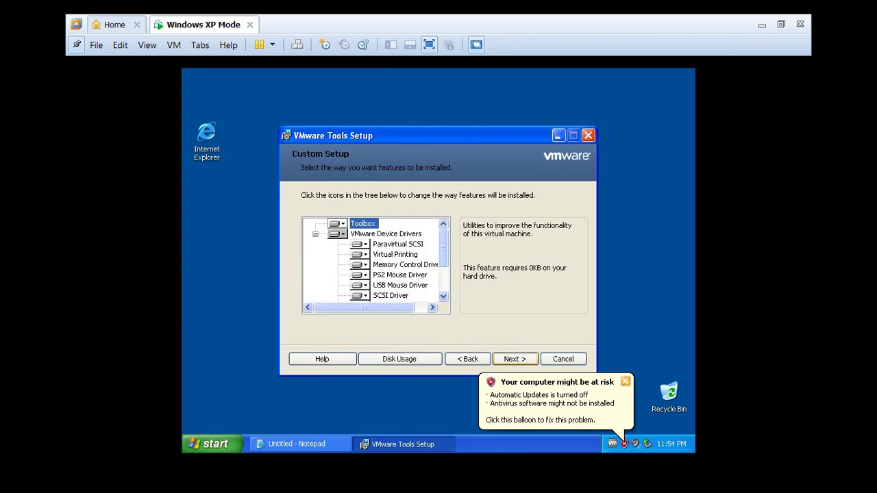
pyautogui.press('Return')
pyautogui.press('Return')
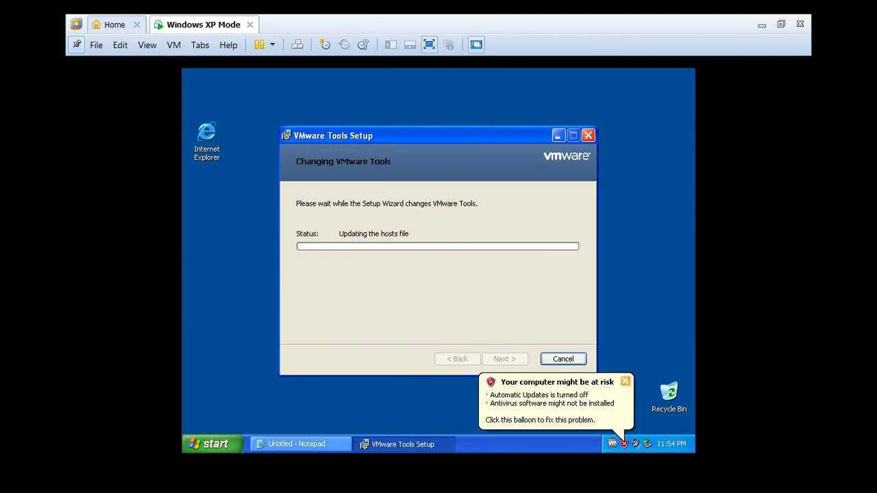
# Step: Write "i think the tools needs to reinstal" in the Notepad window while the setup runs
pyautogui.click(296, 444)
pyautogui.write('i think ')
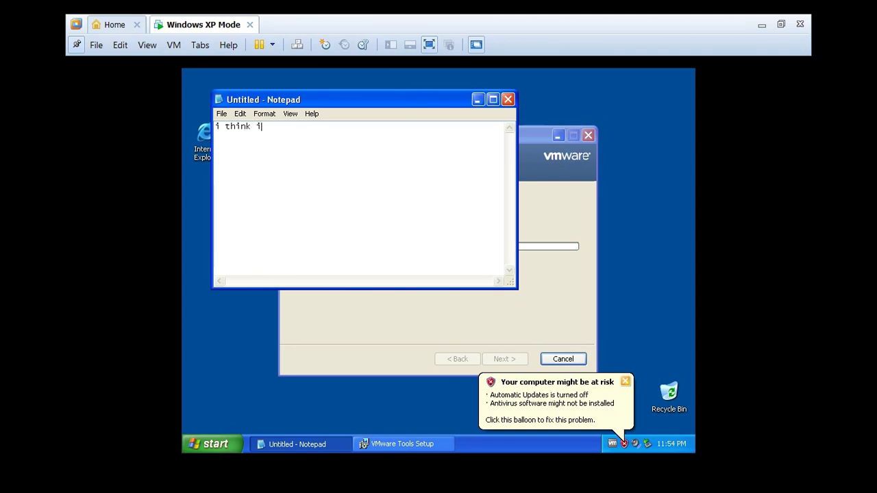
pyautogui.write('i')
pyautogui.press('BackSpace')
pyautogui.write('the ')
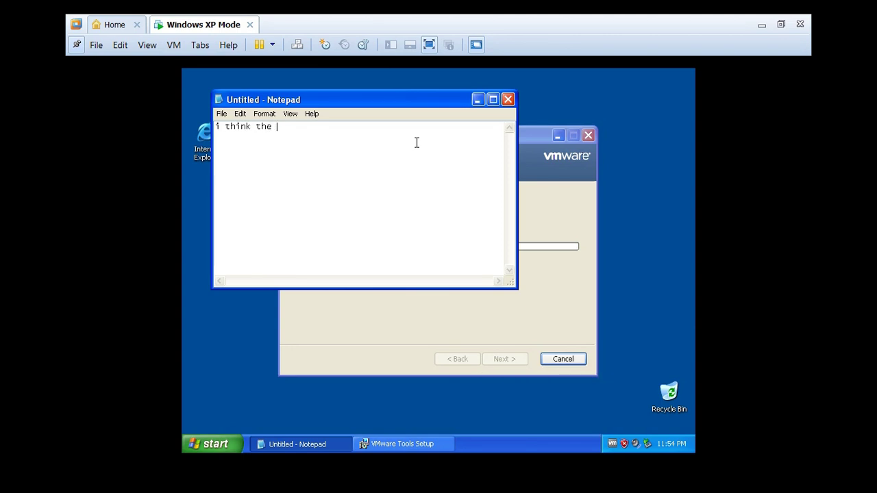
pyautogui.write('tools neededs to reinstal')
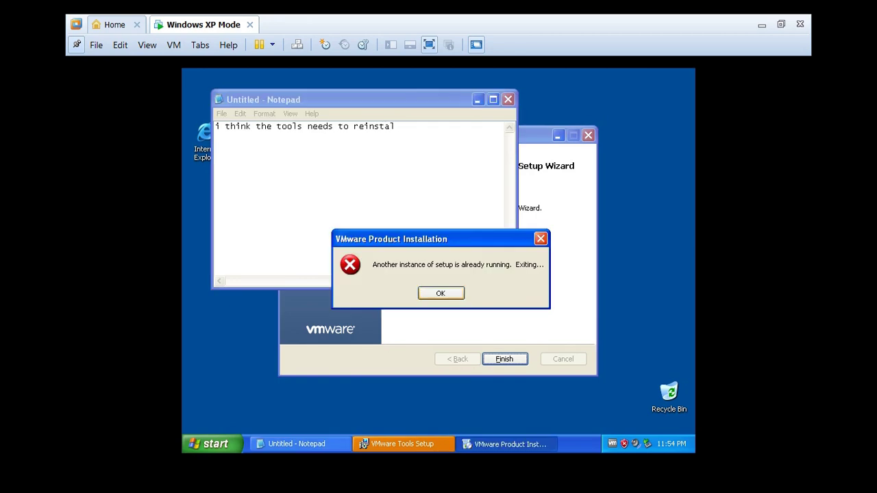
# Step: Dismiss the installation error, minimize Notepad and finish the VMware Tools Setup Wizard
pyautogui.click(440, 293)
pyautogui.click(478, 100)
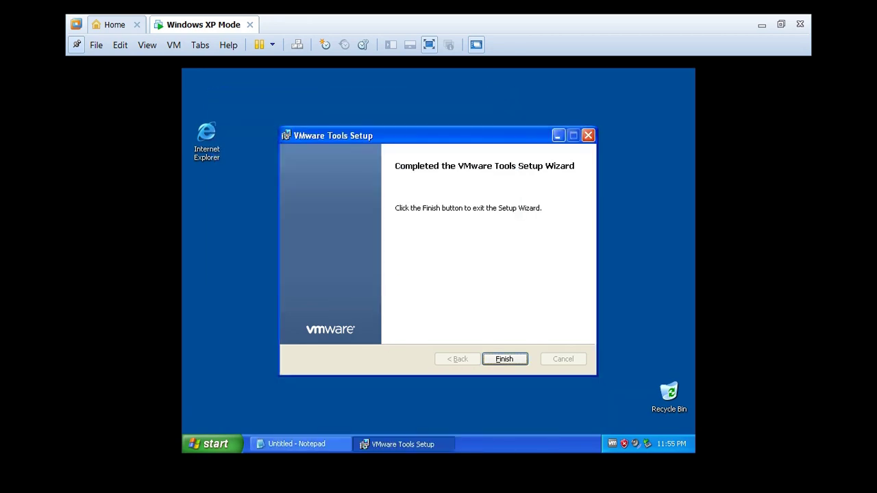
pyautogui.click(504, 359)
# Step: Refresh the guest desktop and start a repair of VMware Tools in the newly launched setup wizard
pyautogui.rightClick(391, 146)
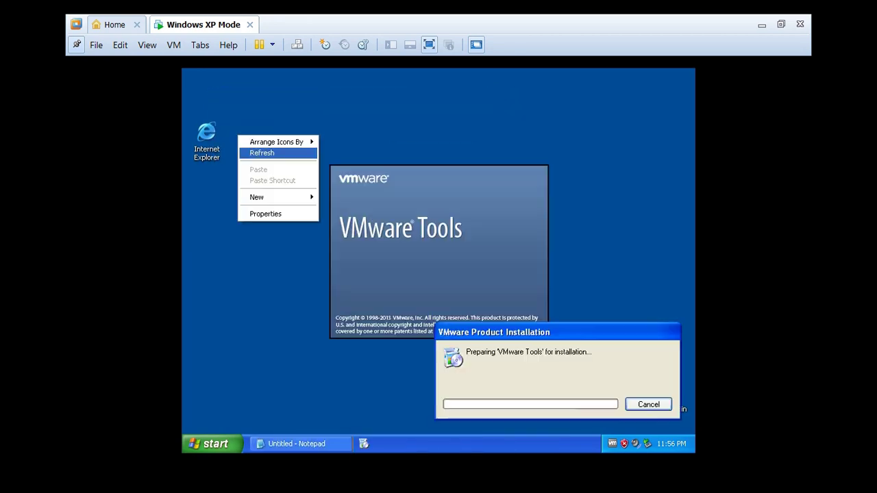
pyautogui.click(261, 153)
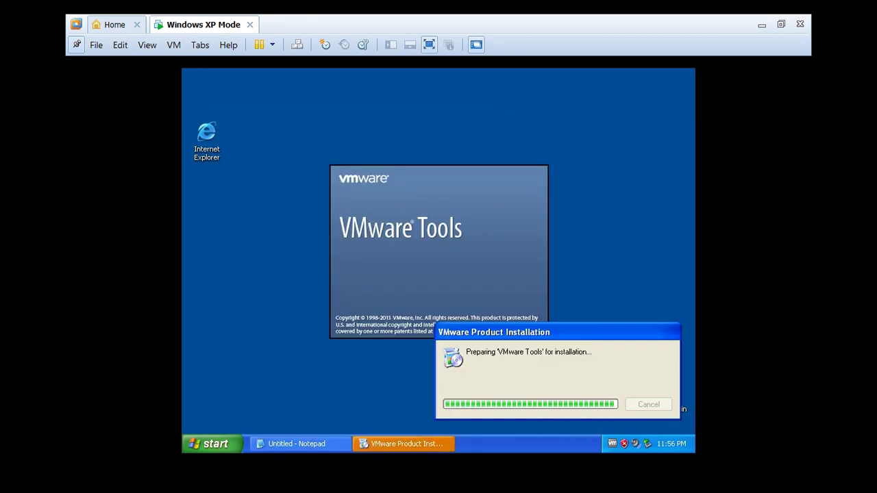
pyautogui.press('Return')
pyautogui.press('Down')
pyautogui.press('Return')
pyautogui.press('Return')
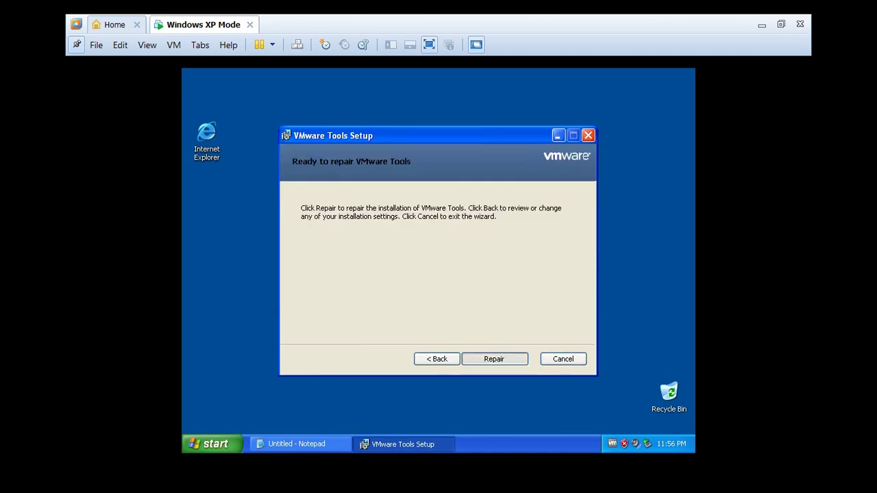
# Step: Add the line "uuuhhh its too long, i will skip until its all done and full booting" to the Notepad note
pyautogui.click(296, 444)
pyautogui.write('uuuhhh its too long, i will skip until its allr')
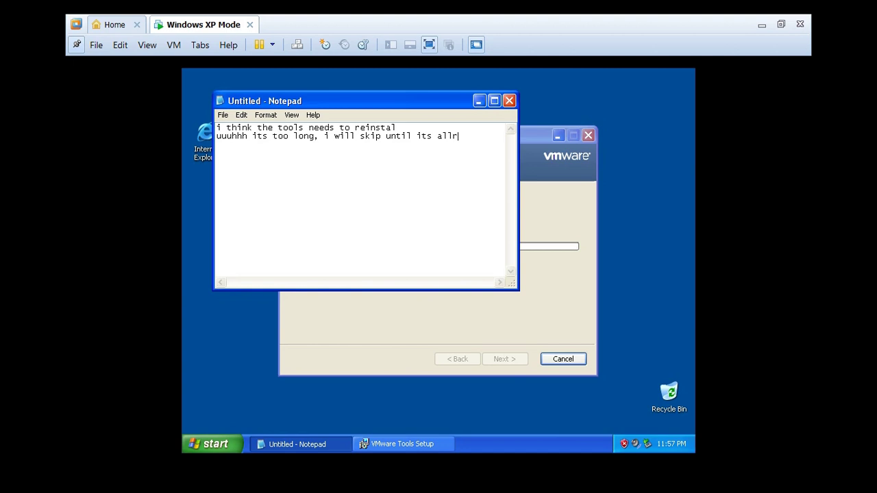
pyautogui.press('BackSpace')
pyautogui.write('done and full booting')
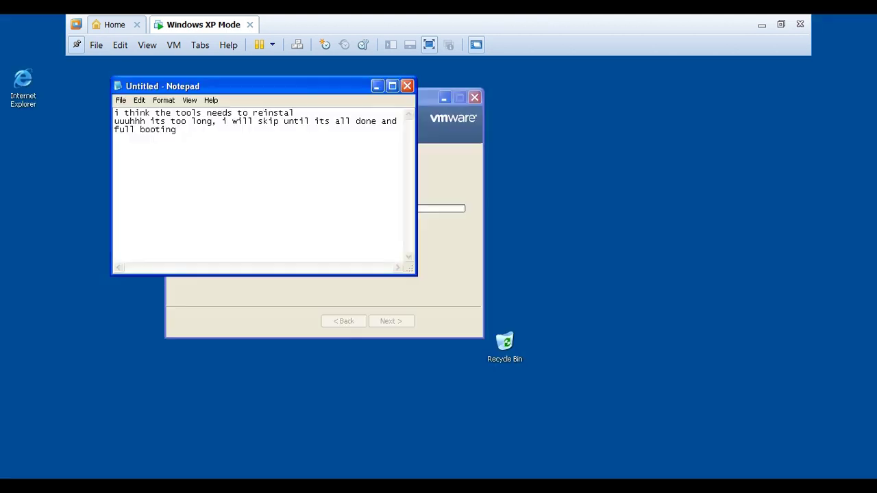
# Step: Replace the whole Notepad text with "oh there you are"
pyautogui.hotkey('ctrl', 'a')
pyautogui.write('oh there youa')
pyautogui.press('BackSpace')
pyautogui.write('are')
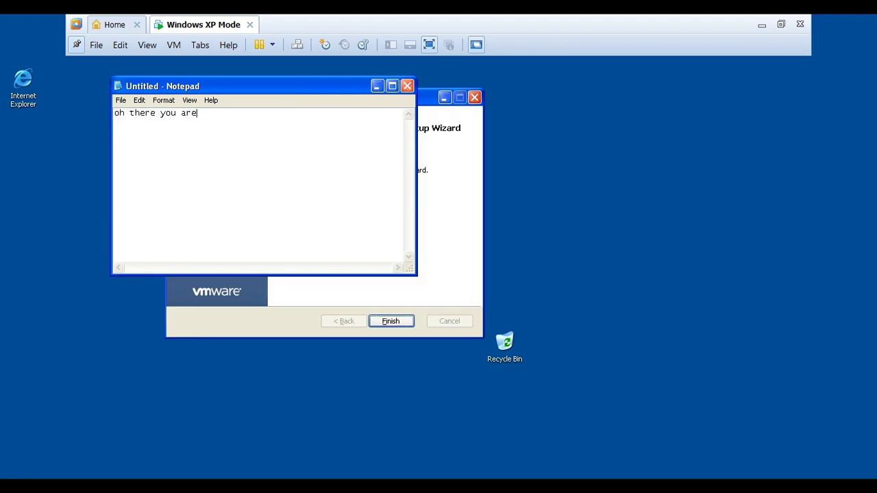
# Step: Close Notepad without saving and finish the VMware Tools wizard with an immediate restart of the guest
pyautogui.click(407, 86)
pyautogui.click(441, 296)
pyautogui.click(391, 321)
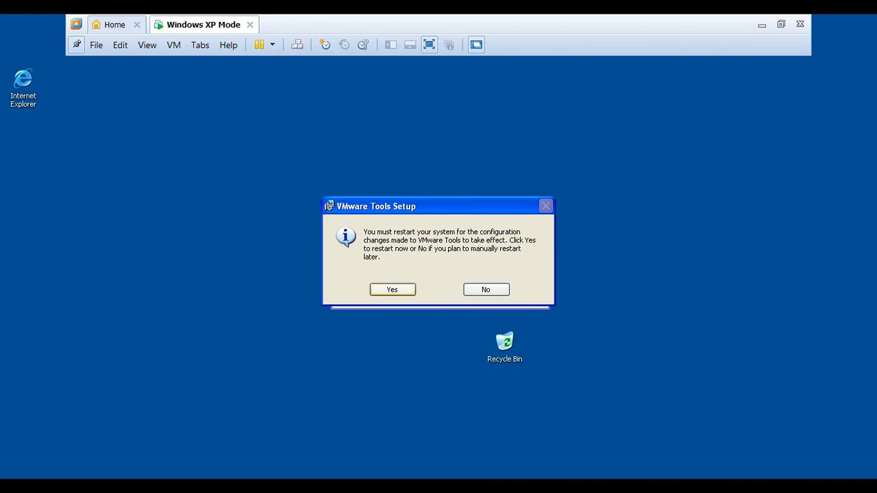
pyautogui.click(392, 289)
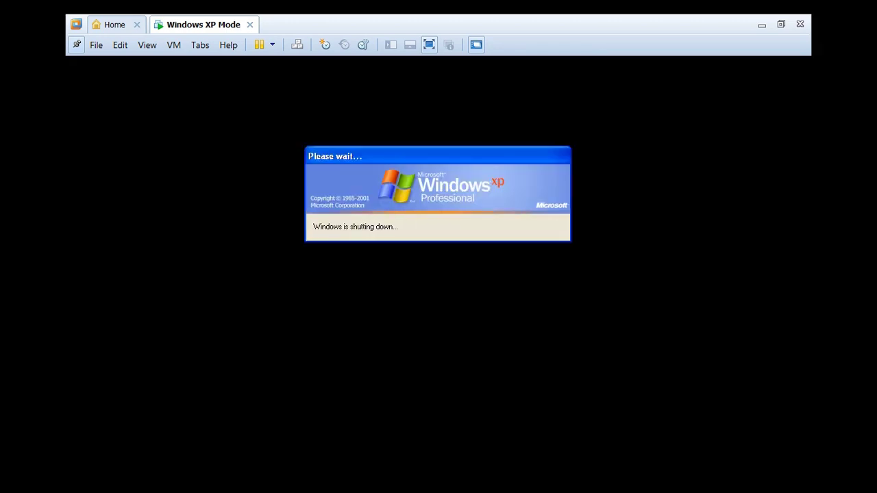
# Step: Switch the Windows XP Mode virtual machine to Exclusive Mode and accept the confirmation
pyautogui.click(96, 45)
pyautogui.moveTo(147, 45)
pyautogui.click(166, 91)
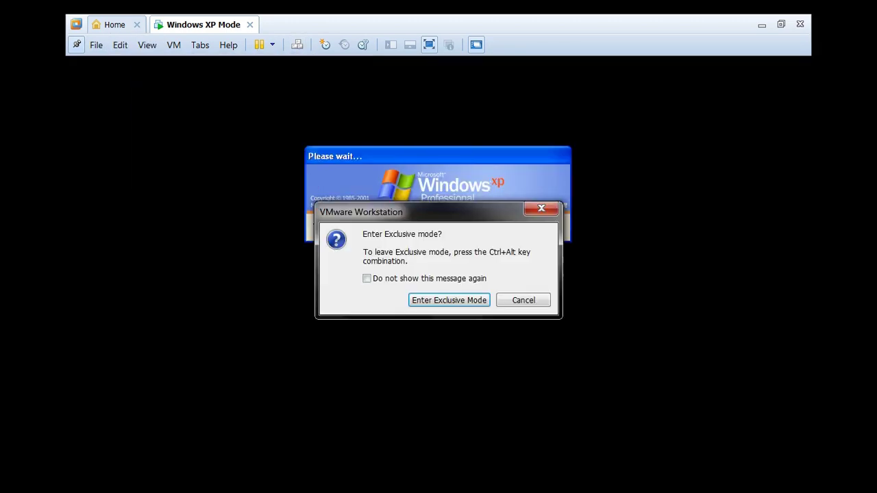
pyautogui.press('Return')
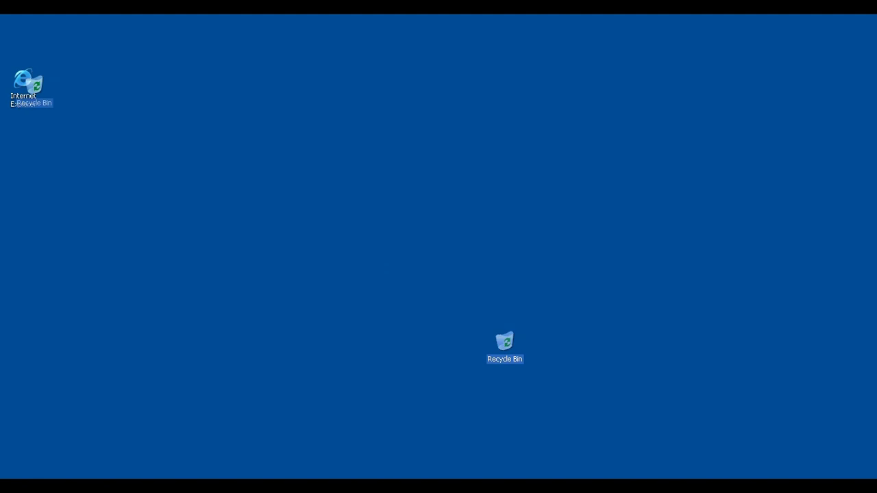
# Step: Open a new Notepad window in the restarted Windows XP guest, then maximize and restore it
pyautogui.rightClick(386, 158)
pyautogui.rightClick(321, 129)
pyautogui.press('super')
pyautogui.press('Return')
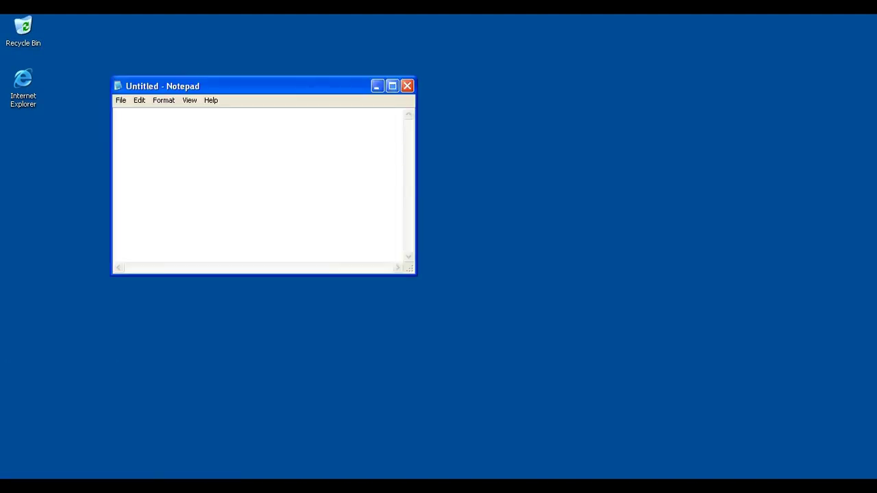
pyautogui.hotkey('alt', 'space')
pyautogui.press('x')
pyautogui.hotkey('alt', 'space')
pyautogui.press('r')
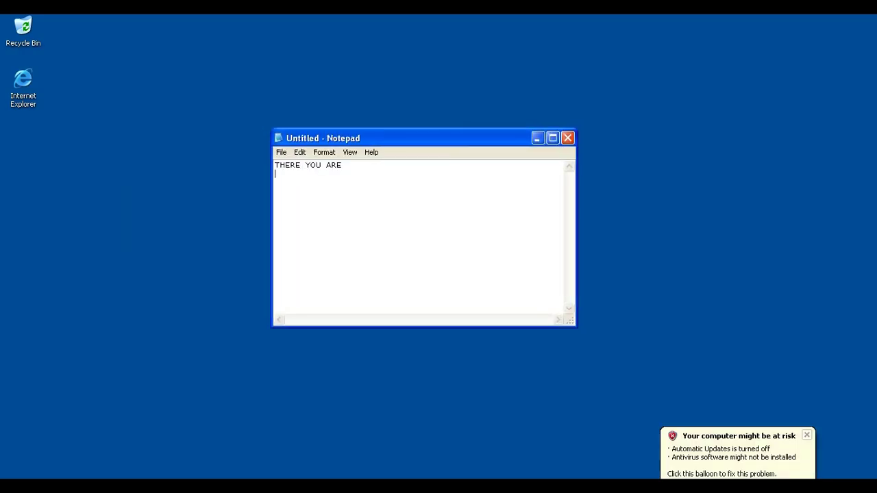
# Step: Launch Pinball from the Games group of the Windows XP programs
pyautogui.press('super')
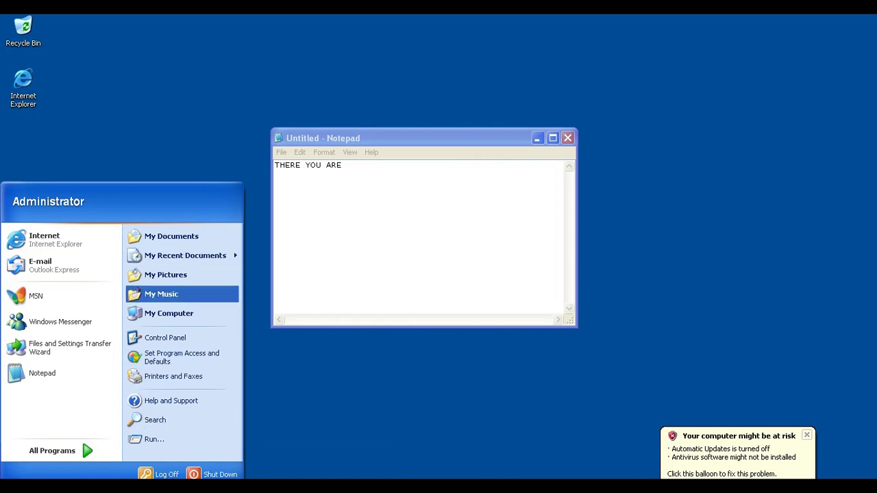
pyautogui.moveTo(69, 451)
pyautogui.moveTo(137, 364)
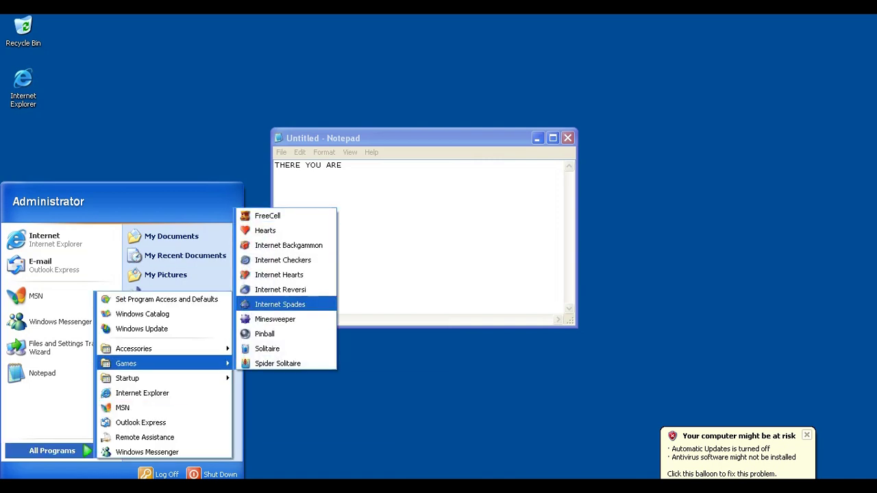
pyautogui.click(265, 333)
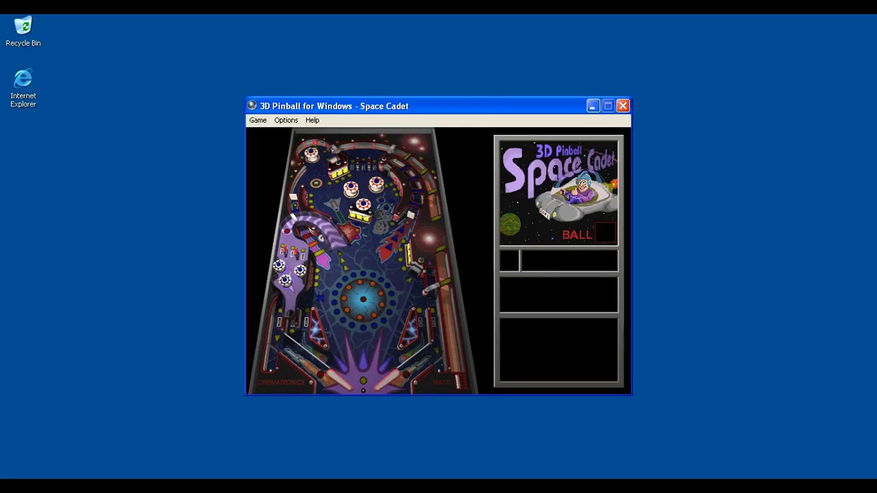
# Step: Lower the audio volume and launch the first ball in 3D Pinball Space Cadet
pyautogui.press('XF86AudioLowerVolume')
pyautogui.press('XF86AudioLowerVolume')
pyautogui.press('XF86AudioLowerVolume')
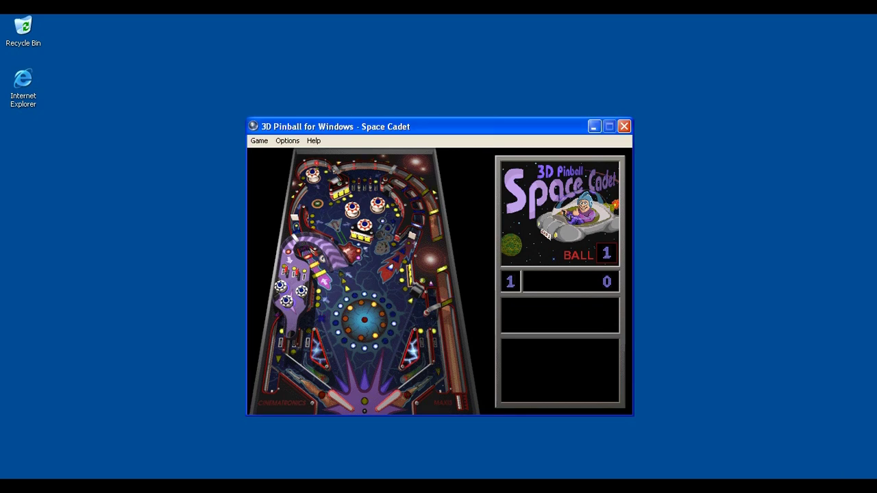
pyautogui.press('space')
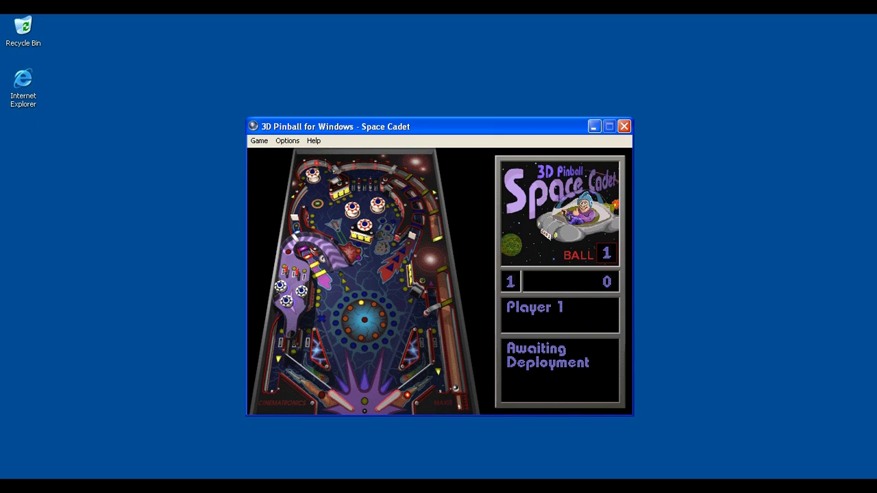
pyautogui.press('XF86AudioLowerVolume')
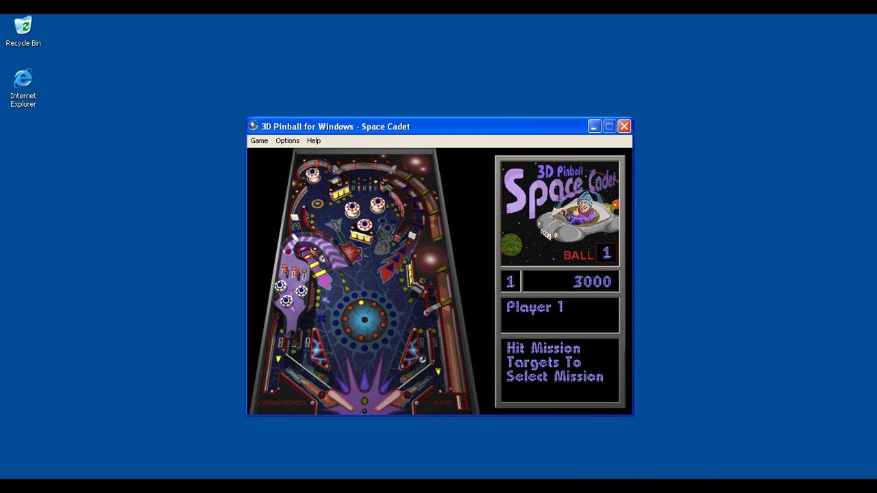
# Step: Play the first pinball ball using the left and right flippers
pyautogui.press('/')
pyautogui.press('/')
pyautogui.press('z')
pyautogui.press('/')
pyautogui.press('z')
pyautogui.press('z')
pyautogui.press('/')
pyautogui.press('z')
pyautogui.press('/')
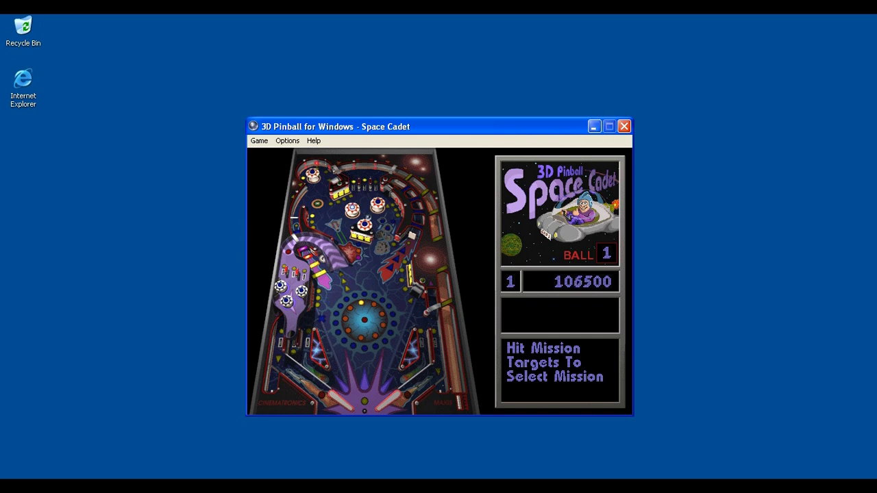
pyautogui.press('z')
pyautogui.press('/')
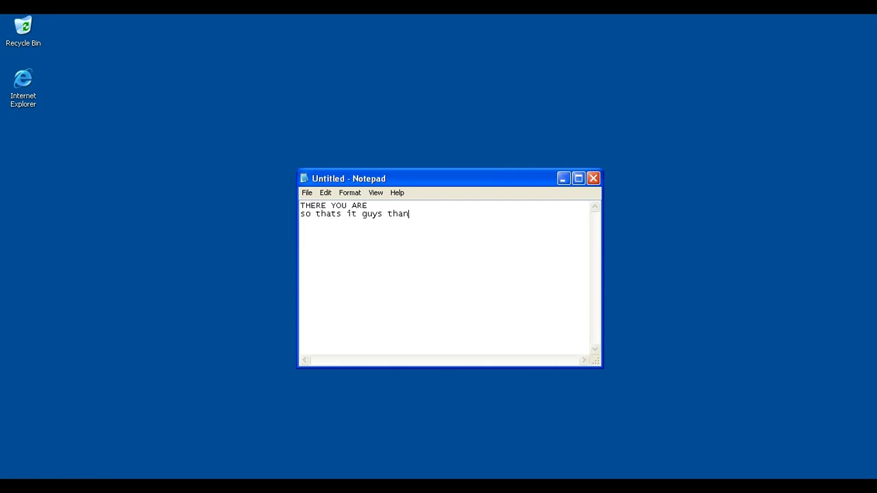
# Step: Finish the Notepad note with "so thats it guys thank you for watvhing and hope you guys enjoy" and a line "byeeeeeeee"
pyautogui.write('u for watvhing and hope you gu')
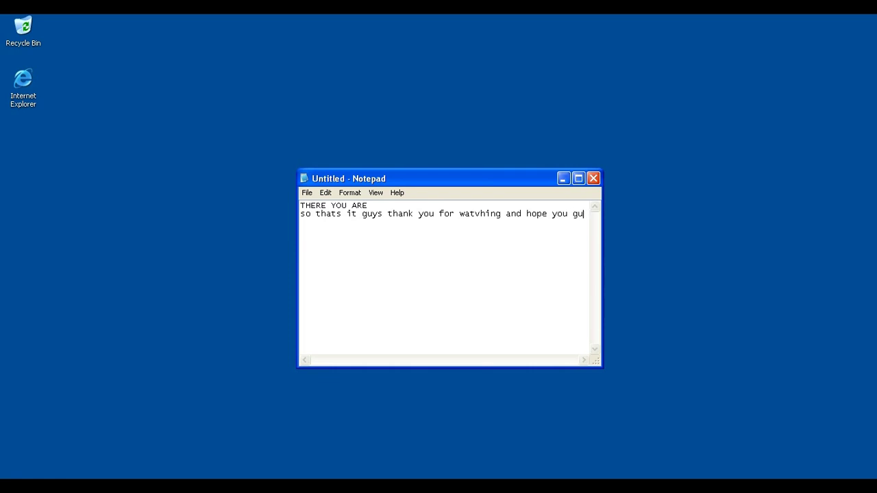
pyautogui.write('ys enjoy')
pyautogui.press('Return')
pyautogui.write('byeeeeeee')
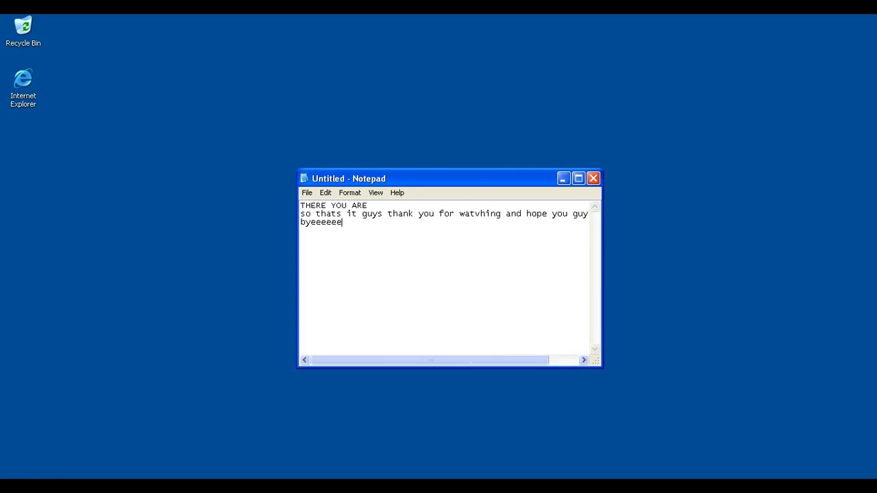
# Step: Shut down the Windows XP guest, discarding the unsaved Notepad note
pyautogui.press('super')
pyautogui.press('u')
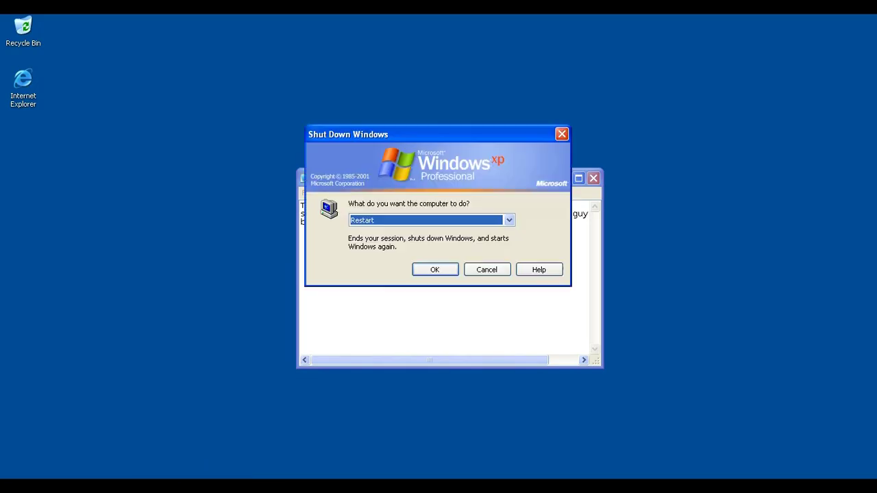
pyautogui.hotkey('alt', 'Down')
pyautogui.press('Up')
pyautogui.press('Return')
pyautogui.press('Return')
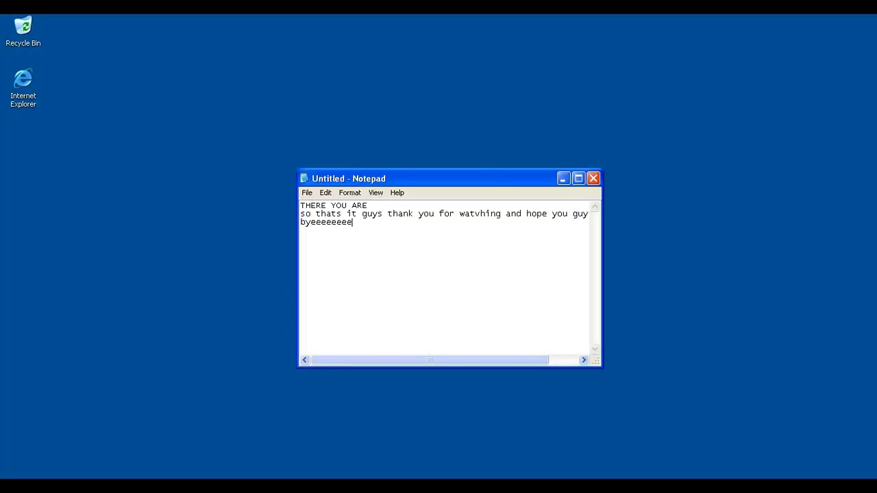
pyautogui.press('n')
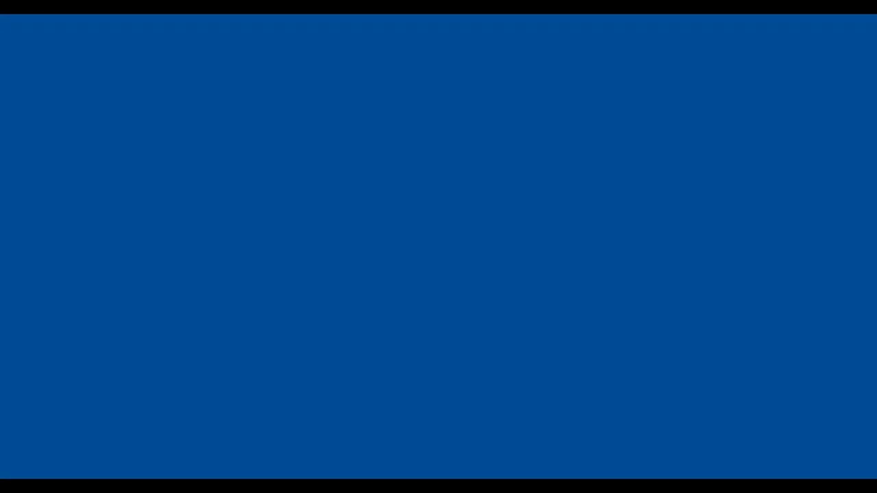